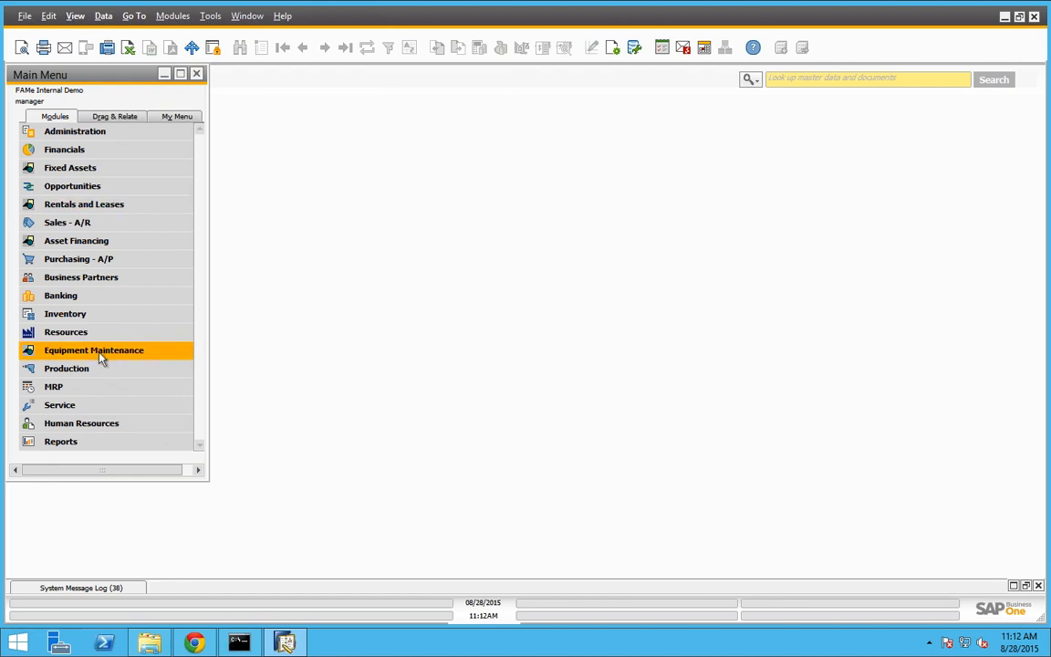
# Open the asset master data from Fixed Assets and find the asset with ID 3-001.
pyautogui.click(99, 360)
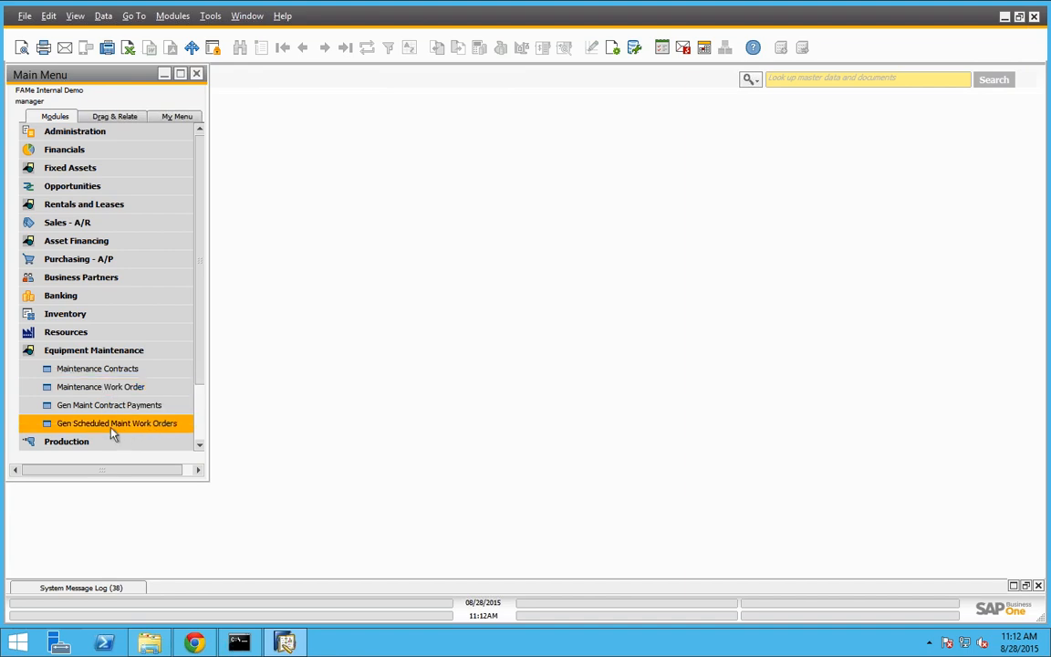
pyautogui.click(71, 170)
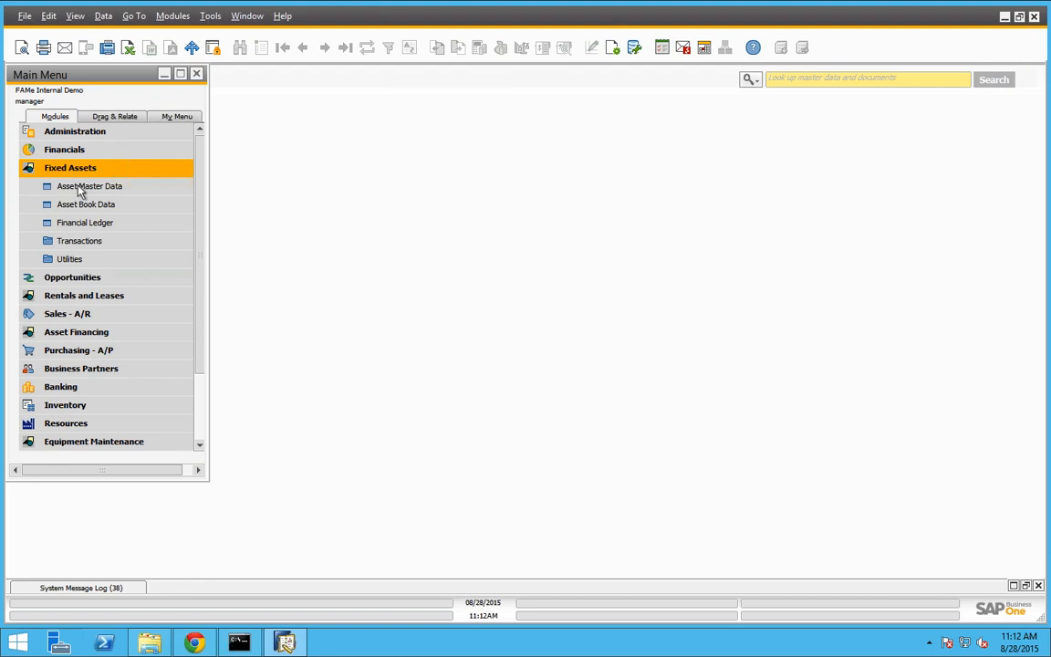
pyautogui.click(80, 188)
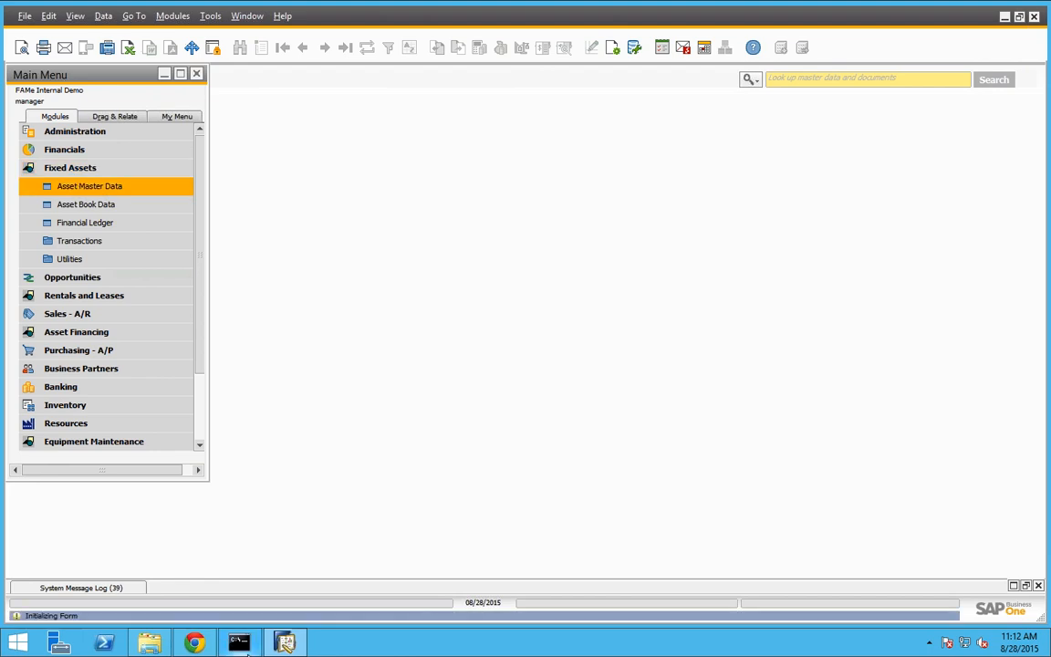
pyautogui.moveTo(246, 650)
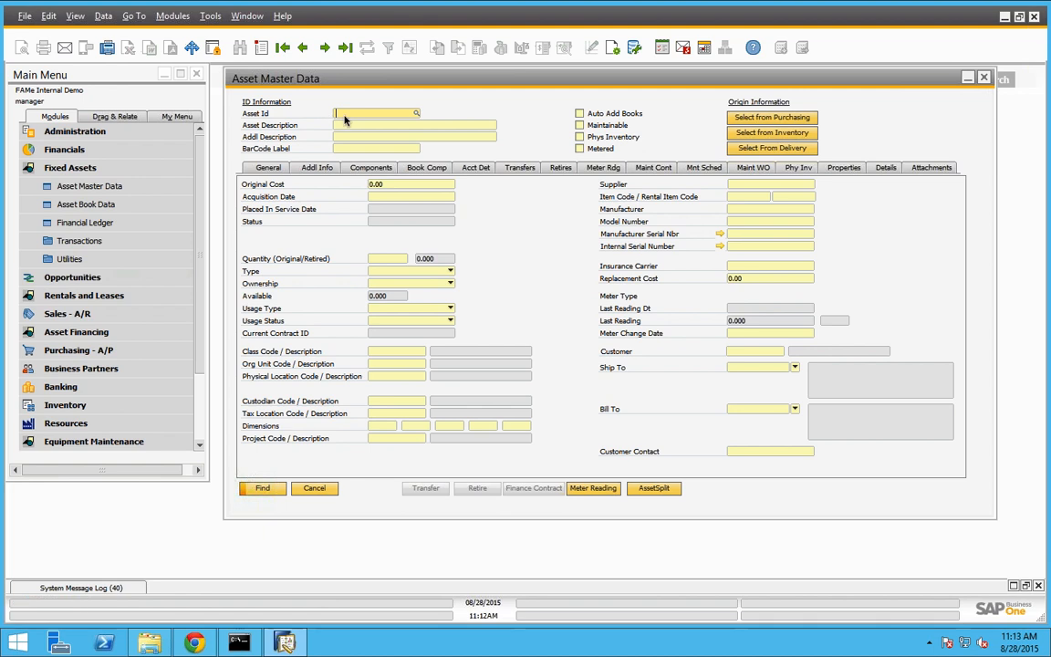
pyautogui.write('3-001')
pyautogui.click(276, 490)
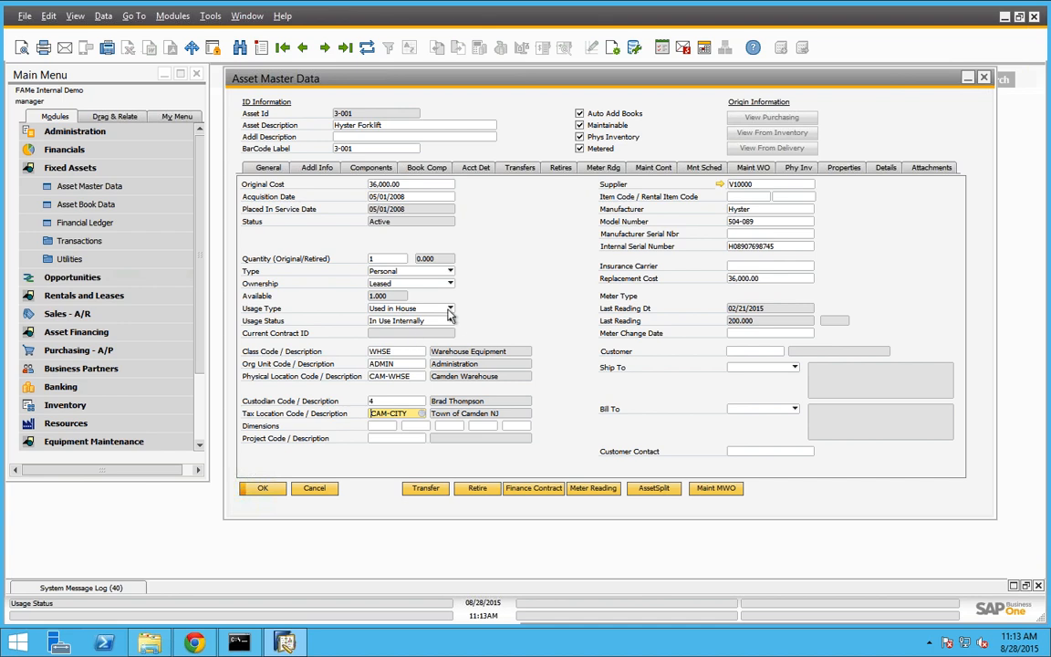
# Inspect the forklift's Usage Type and Usage Status options, choosing In Use Internally as the usage status.
pyautogui.click(415, 308)
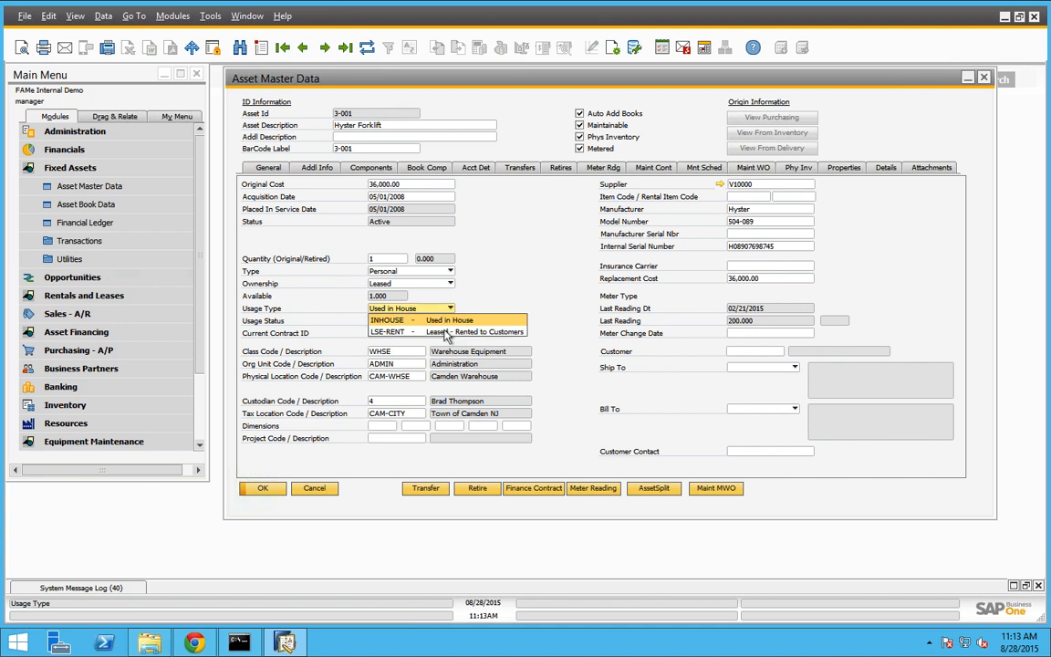
pyautogui.click(449, 310)
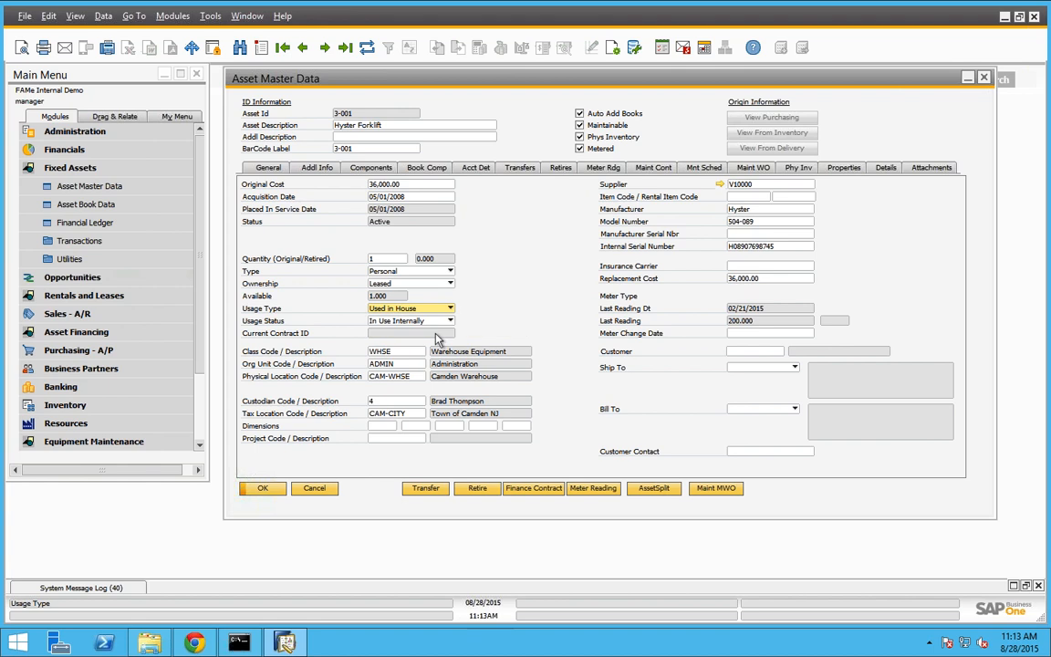
pyautogui.click(449, 322)
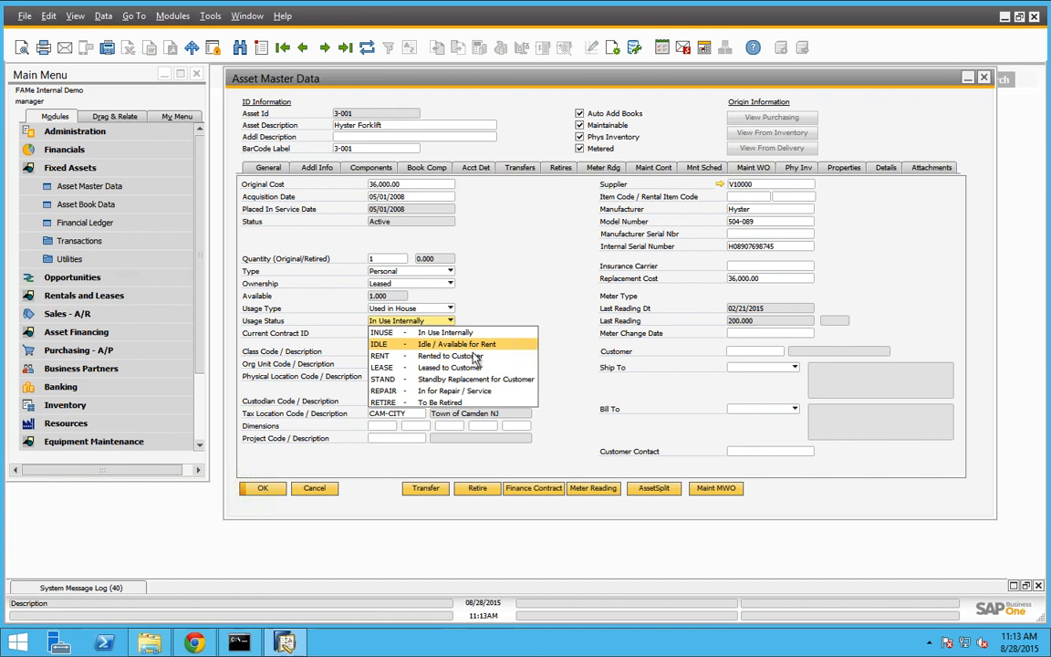
pyautogui.click(458, 332)
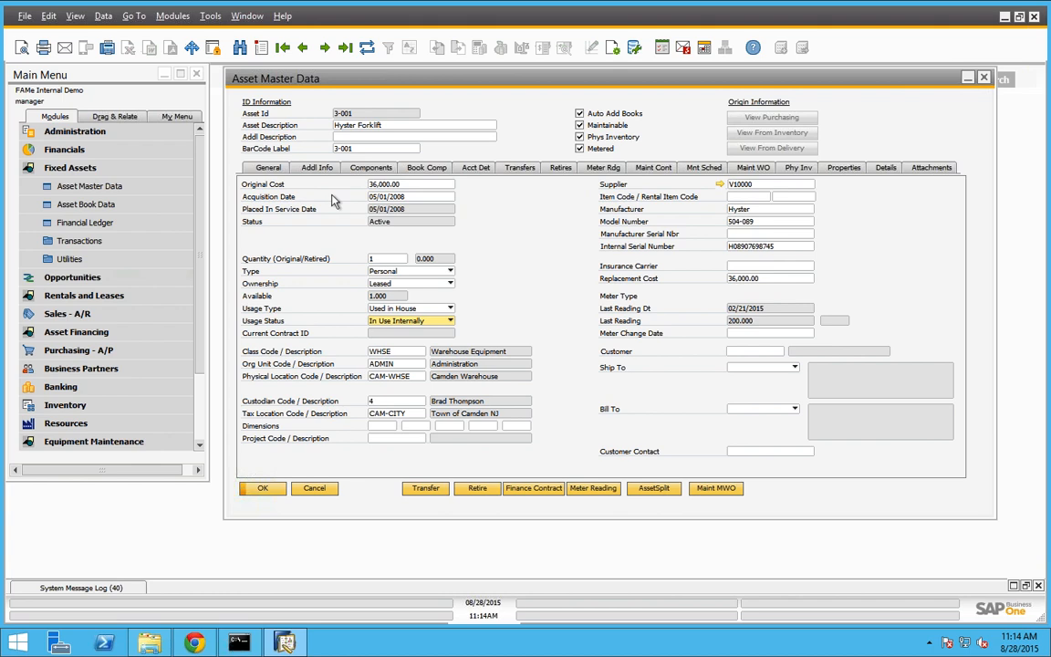
# Review the forklift's book comparison, meter reading and maintenance schedule details.
pyautogui.click(410, 173)
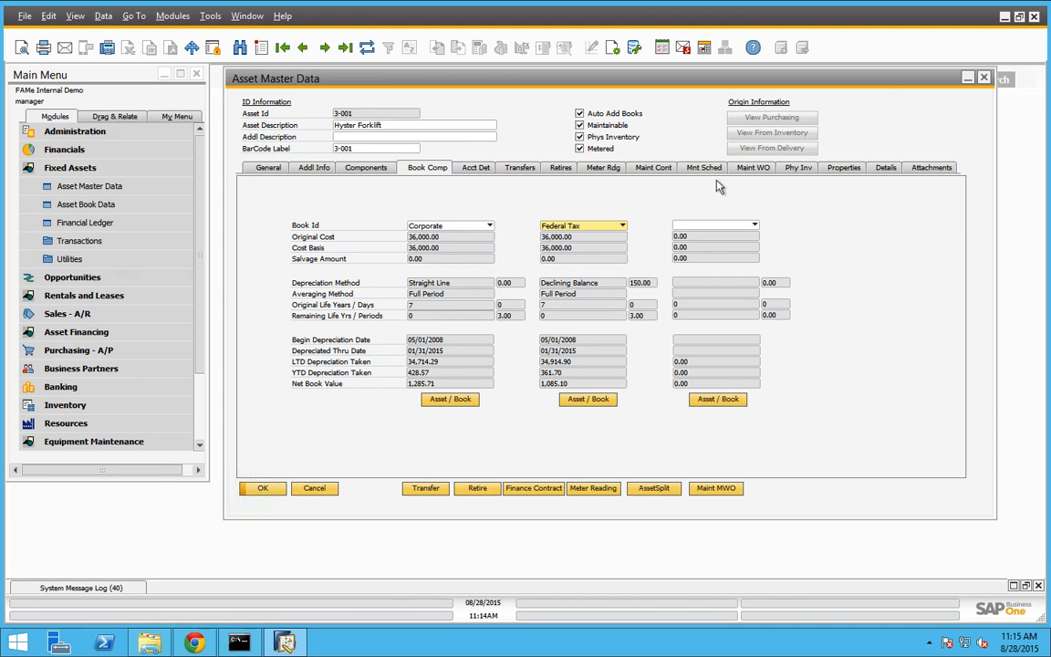
pyautogui.click(603, 168)
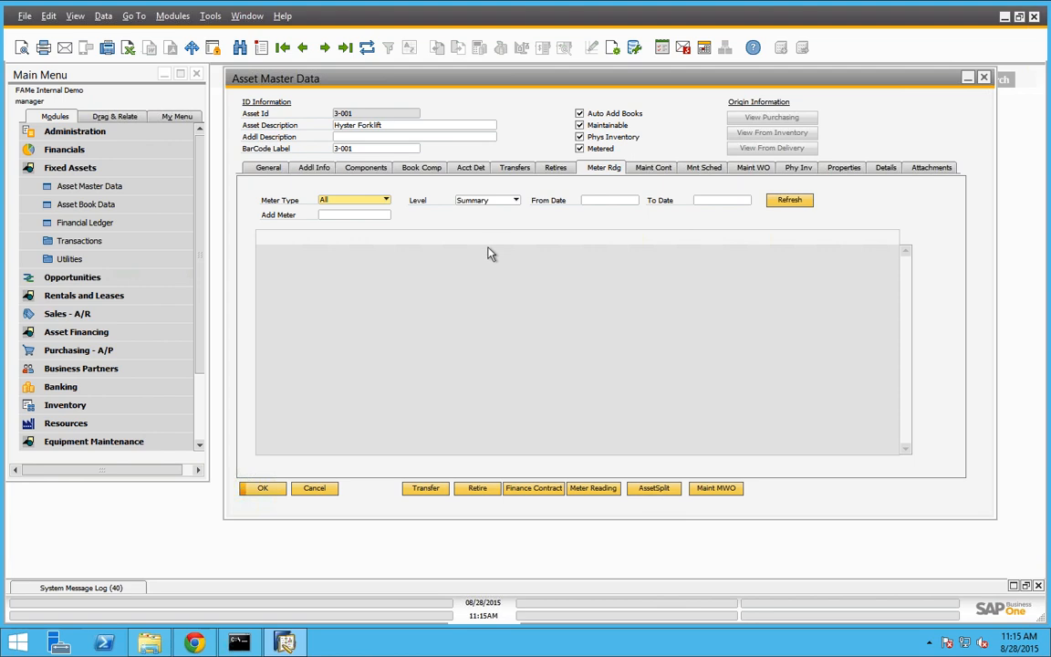
pyautogui.click(699, 169)
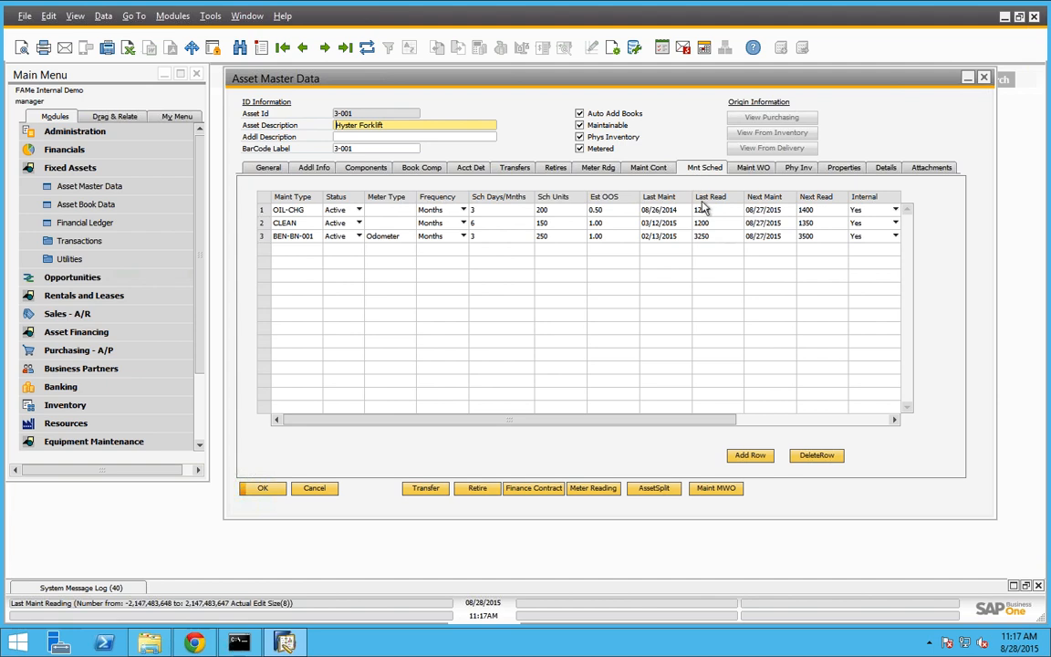
# Load the summary of all meter readings for the forklift, and view the meter reading entry form without adding one.
pyautogui.click(602, 169)
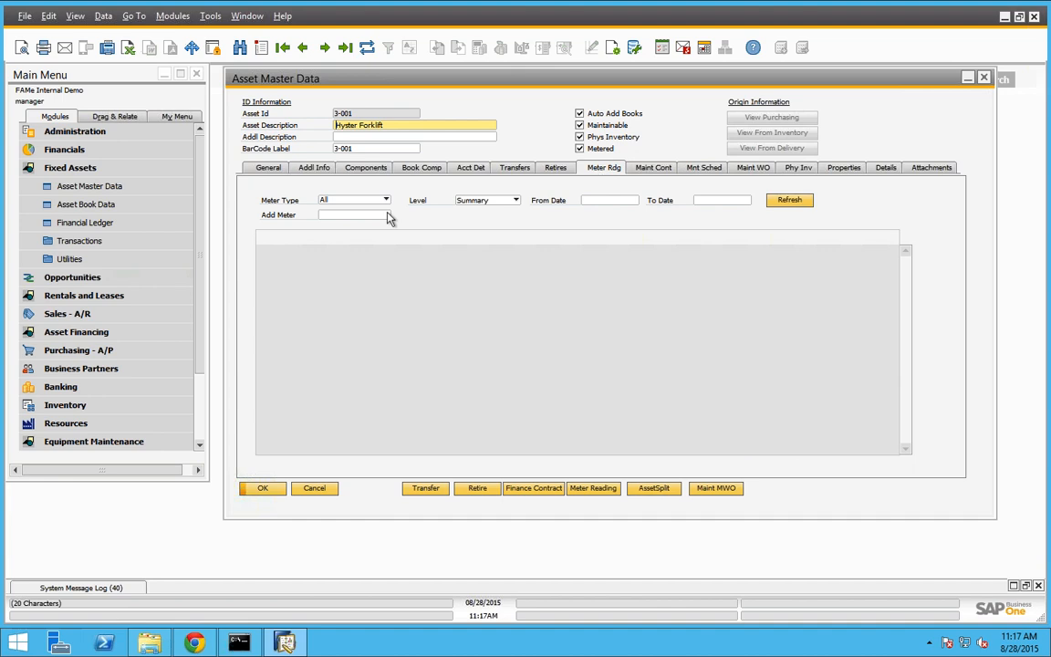
pyautogui.click(784, 205)
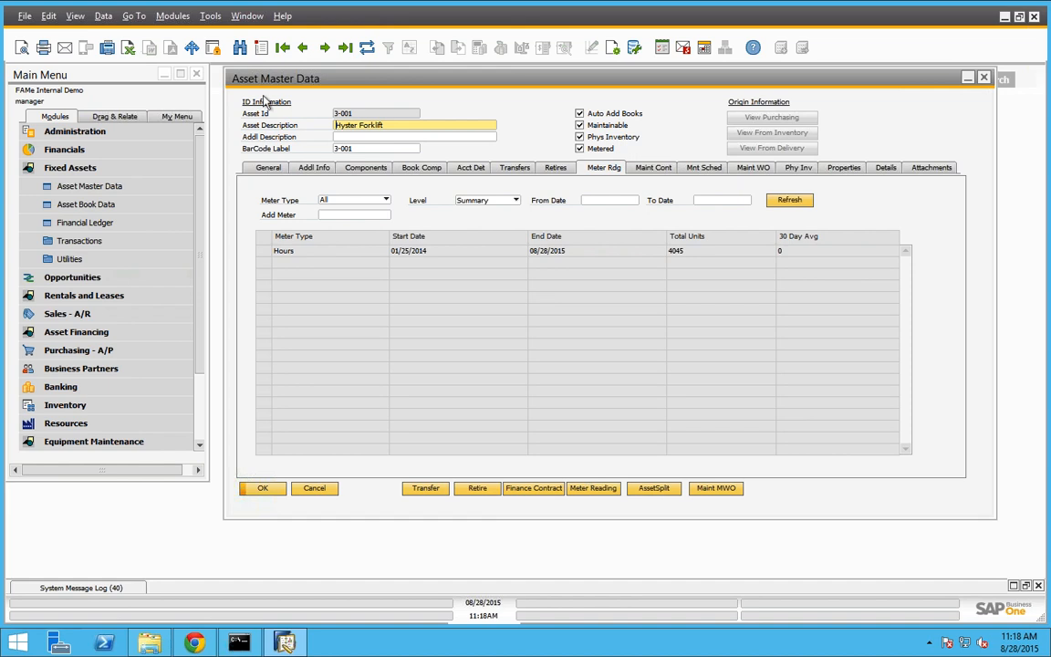
pyautogui.click(593, 489)
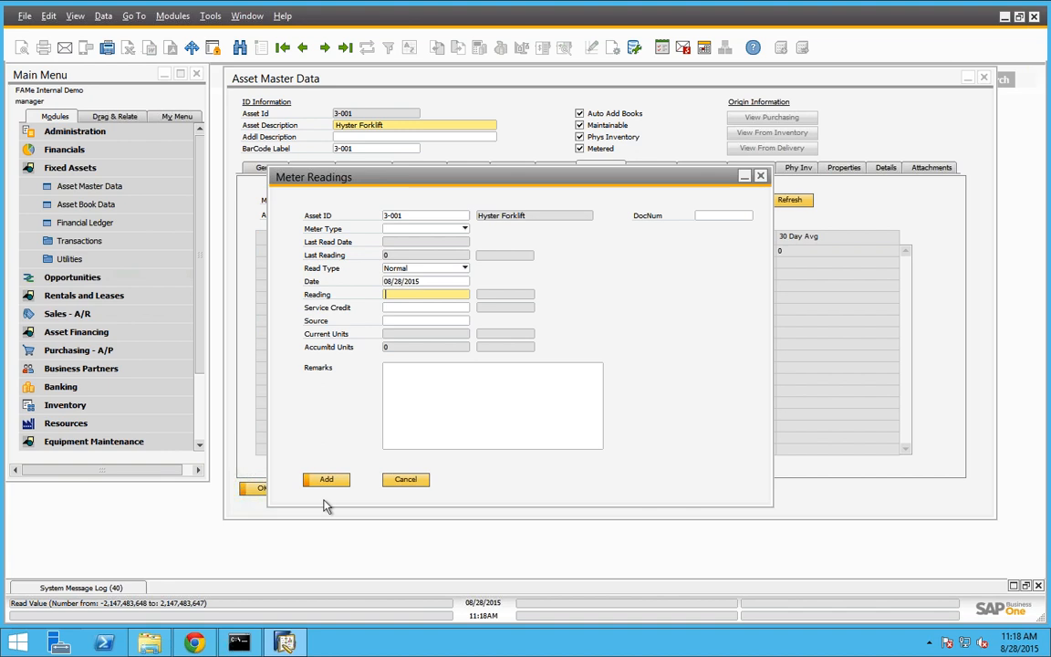
pyautogui.click(406, 479)
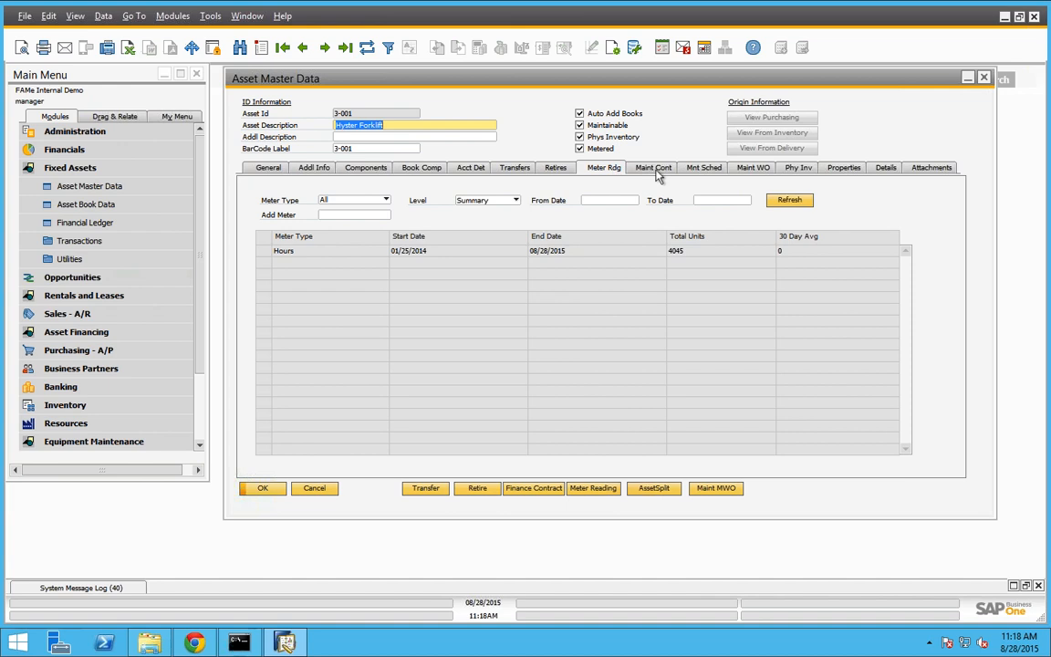
# Examine the forklift's maintenance work order history, and minimize the asset record after returning to its general data.
pyautogui.click(753, 171)
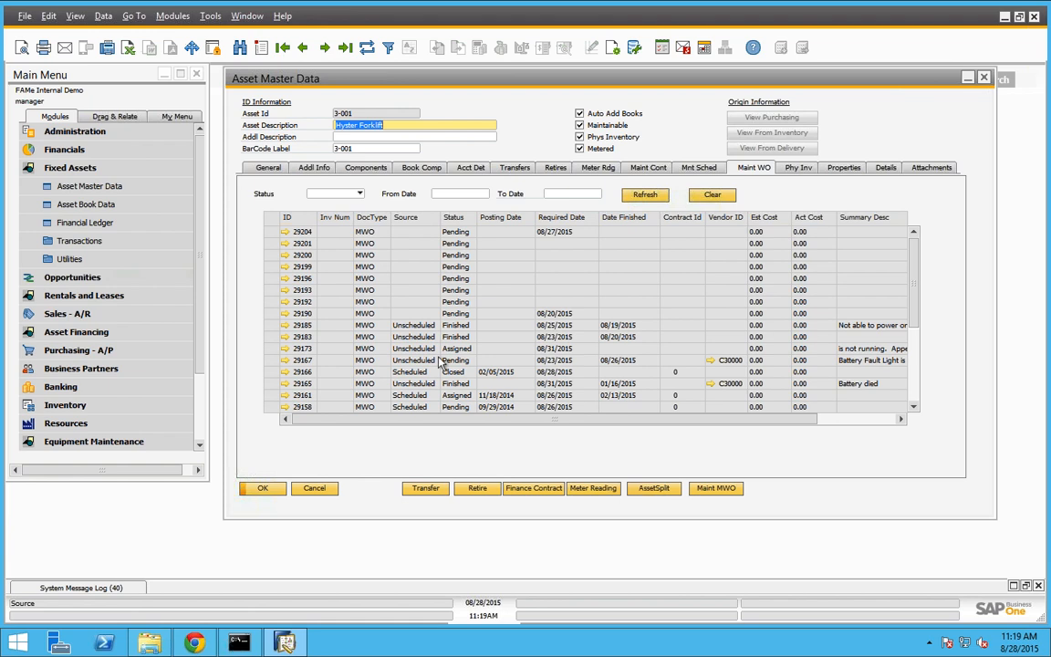
pyautogui.moveTo(918, 281); pyautogui.dragTo(915, 295)
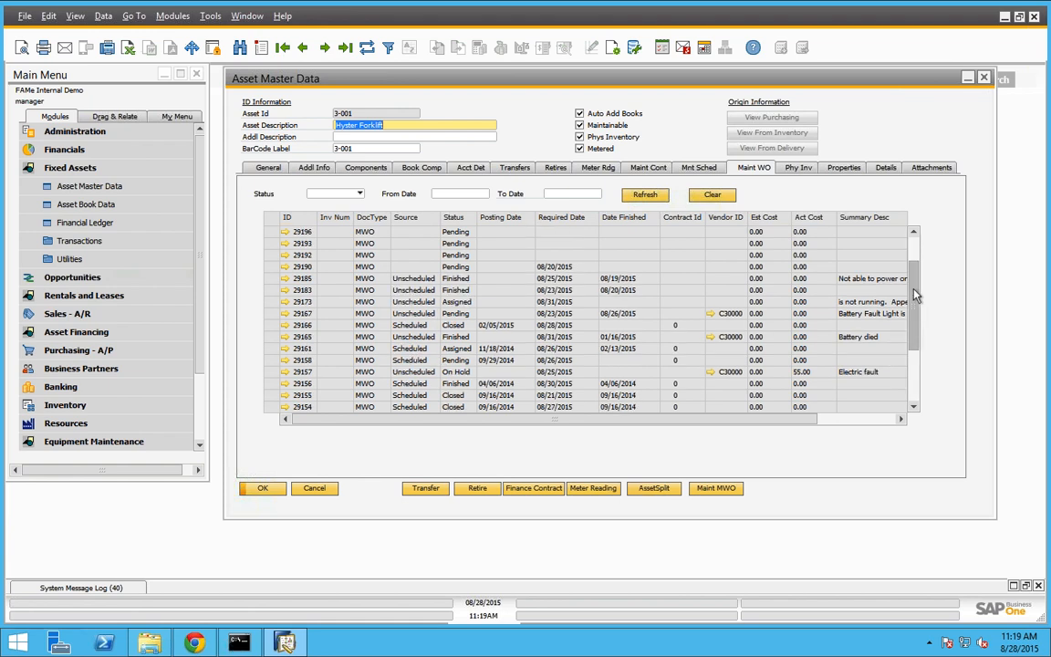
pyautogui.scroll(-1, 915, 294)
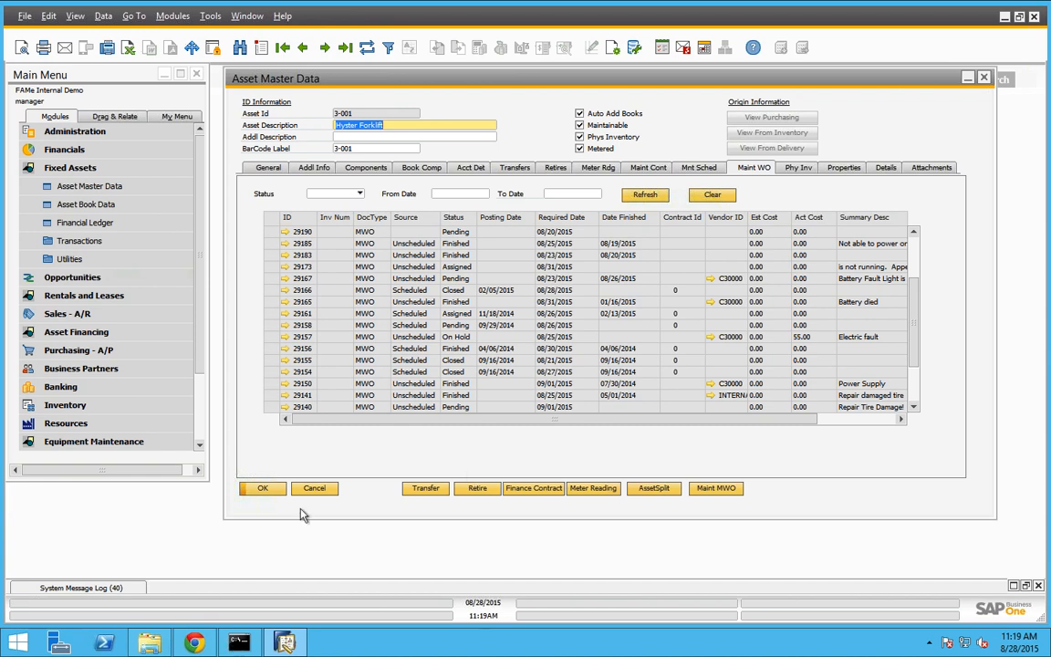
pyautogui.click(266, 167)
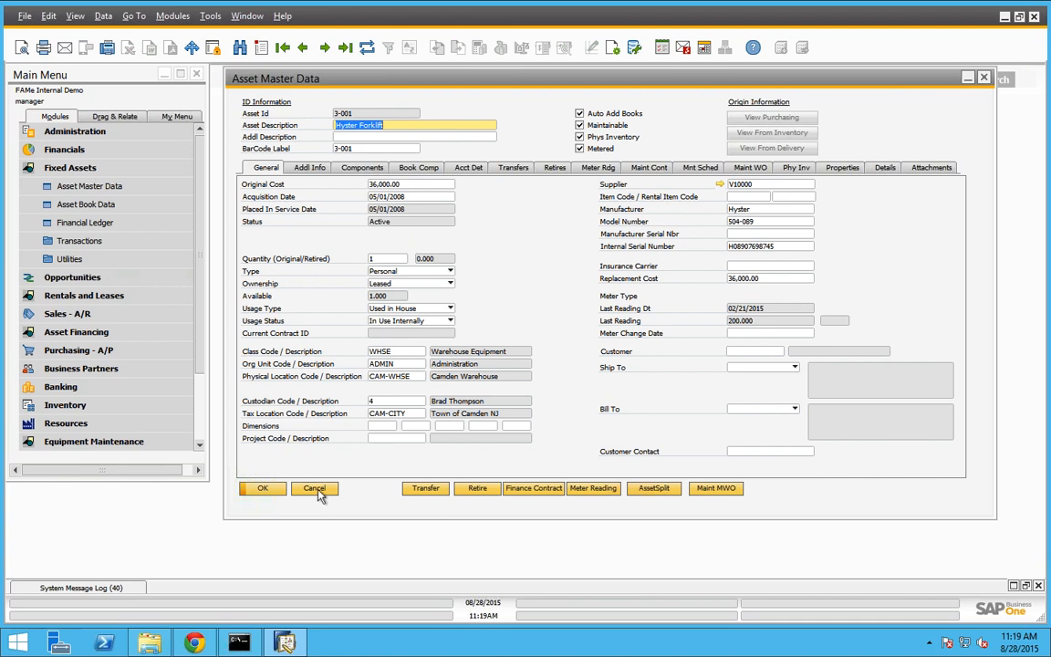
pyautogui.click(968, 77)
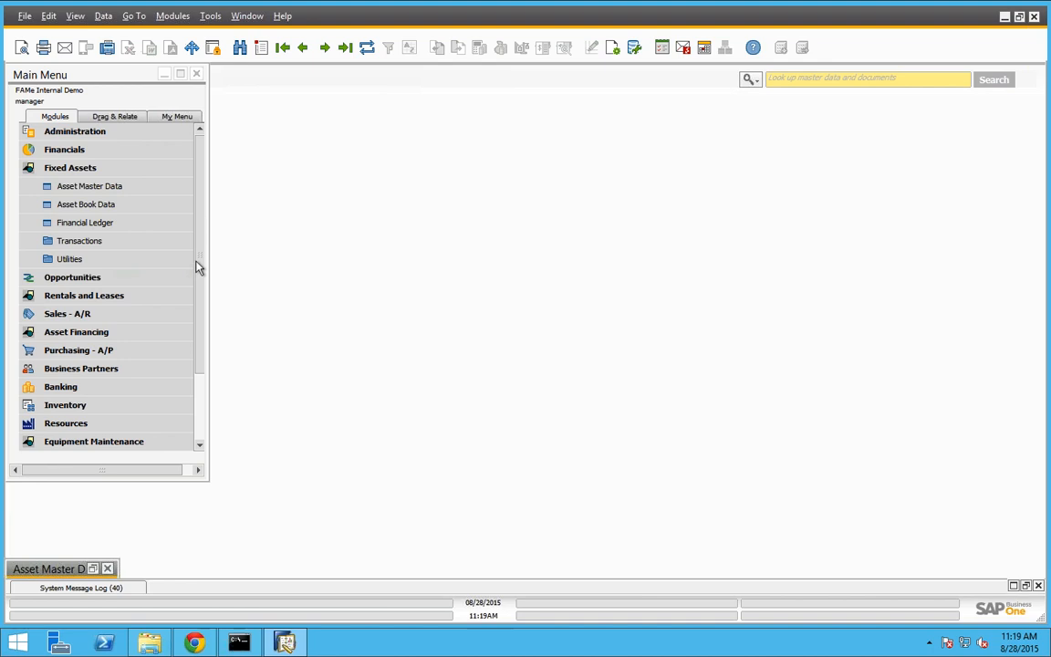
# Open the Equipment Maintenance function for generating scheduled maintenance work orders.
pyautogui.scroll(-2, 190, 365)
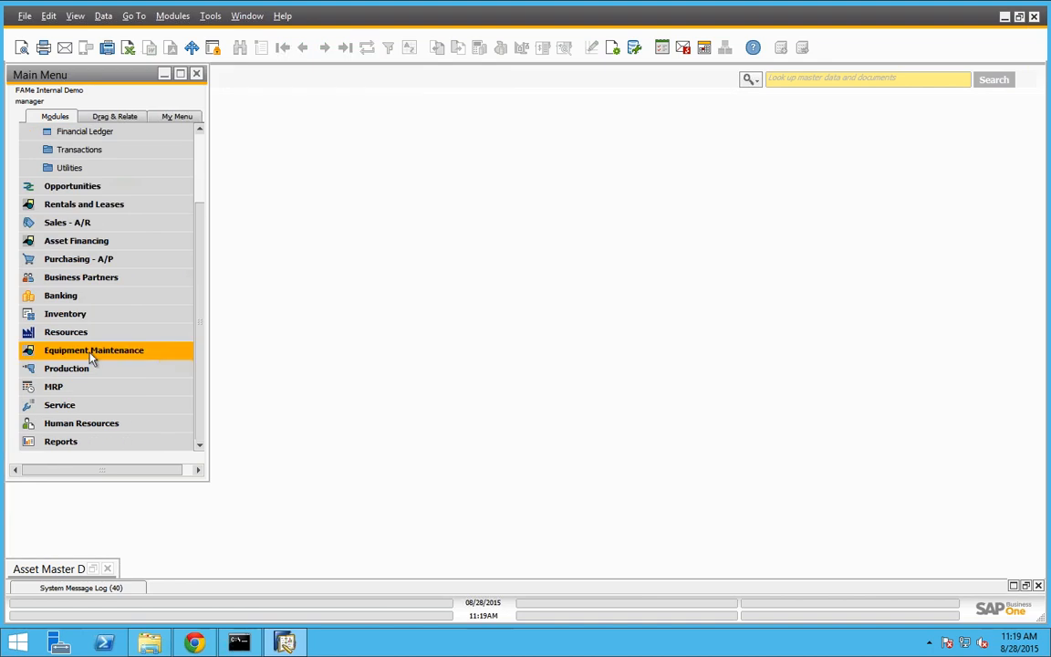
pyautogui.click(91, 358)
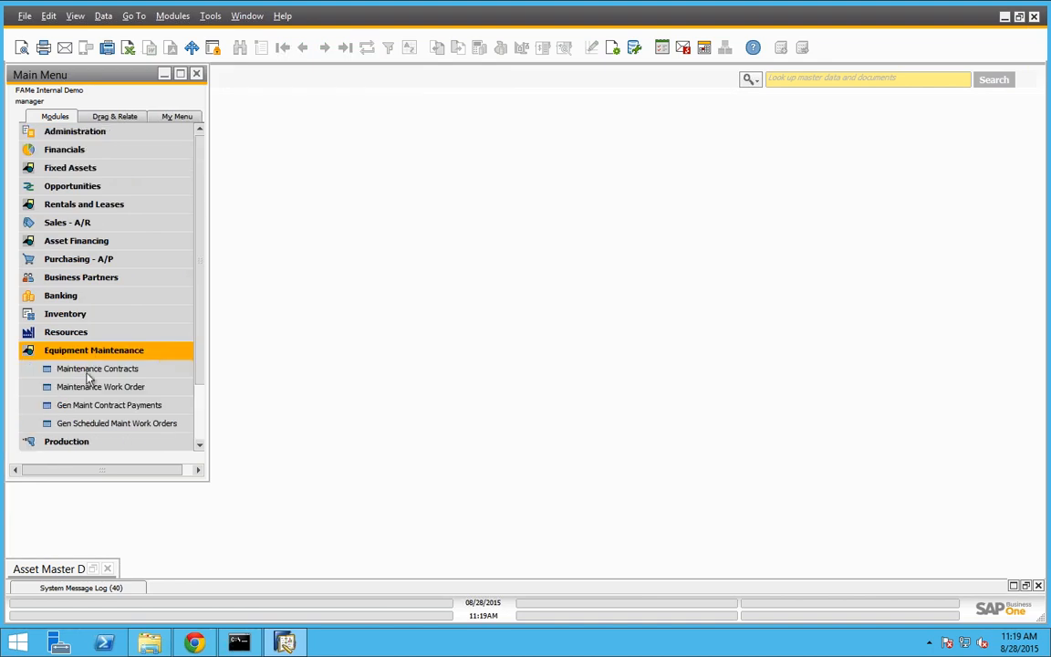
pyautogui.click(94, 408)
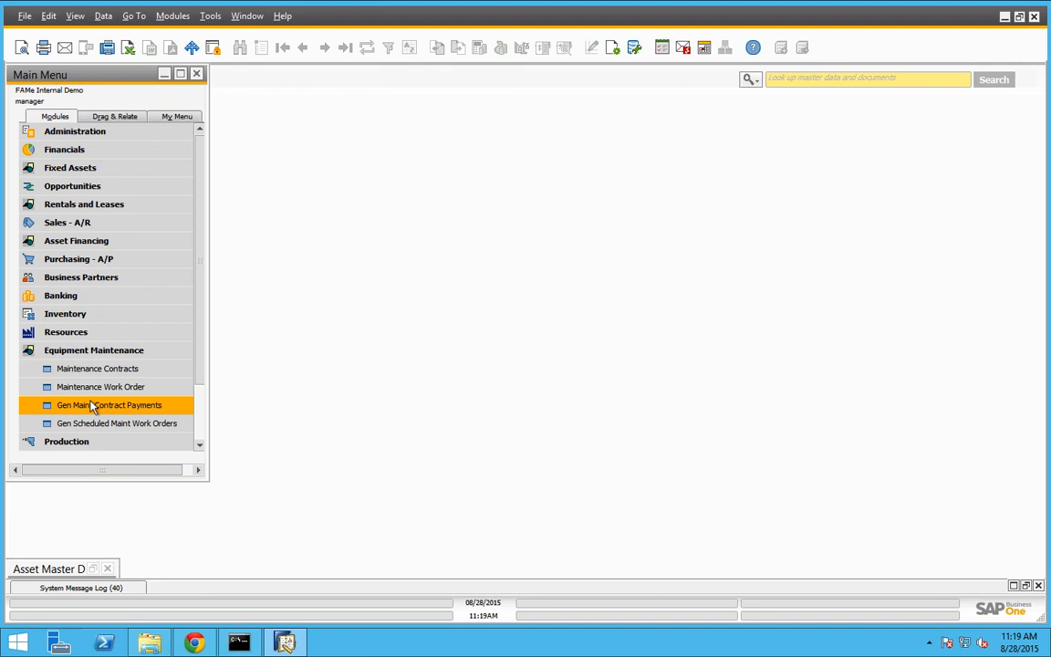
pyautogui.click(89, 425)
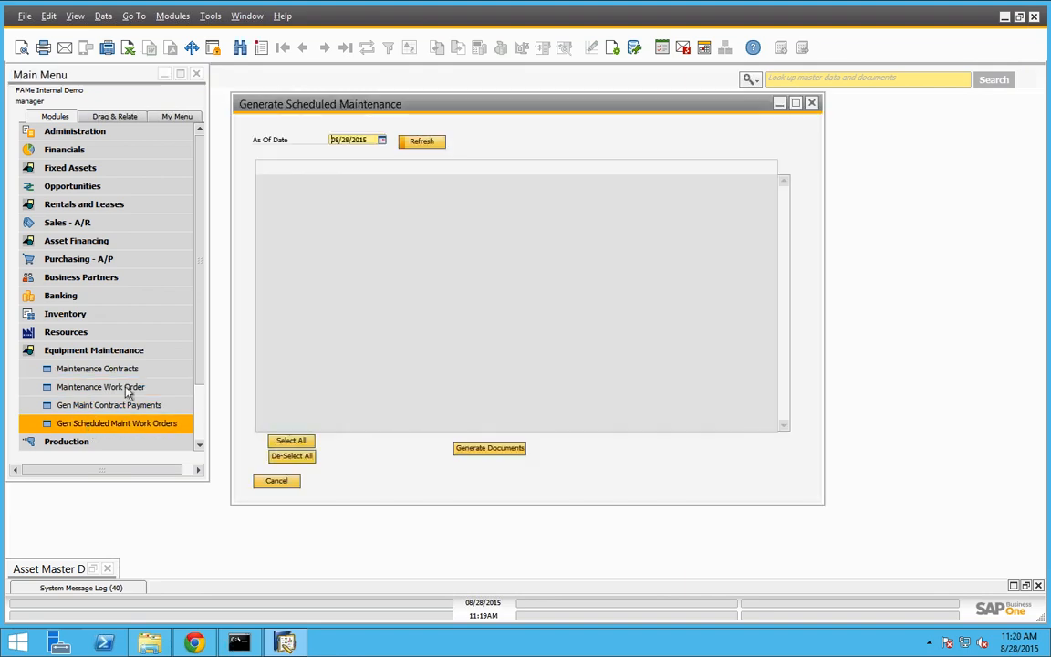
# Load the assets due for scheduled maintenance as of 08/28/2015 and examine the full list and its assignment columns.
pyautogui.click(402, 142)
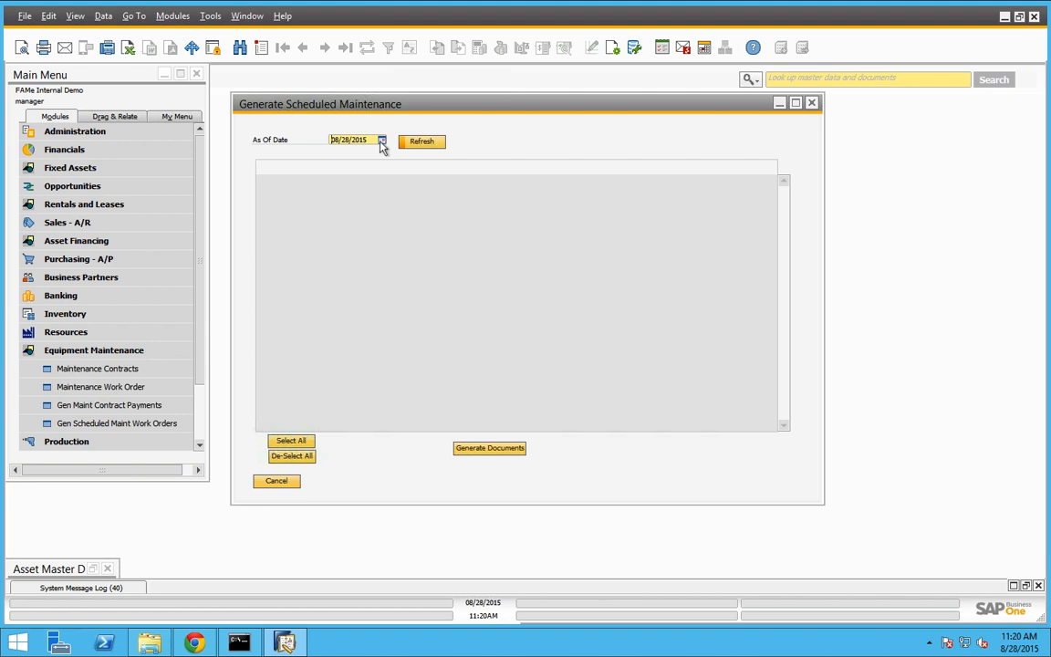
pyautogui.click(422, 141)
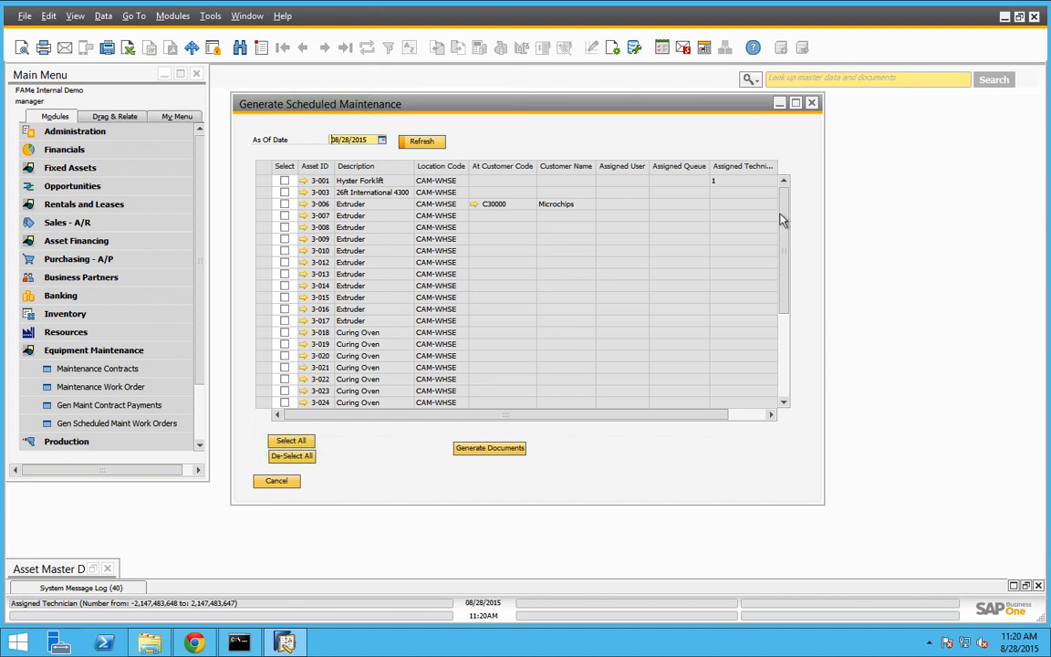
pyautogui.moveTo(780, 272); pyautogui.dragTo(786, 375)
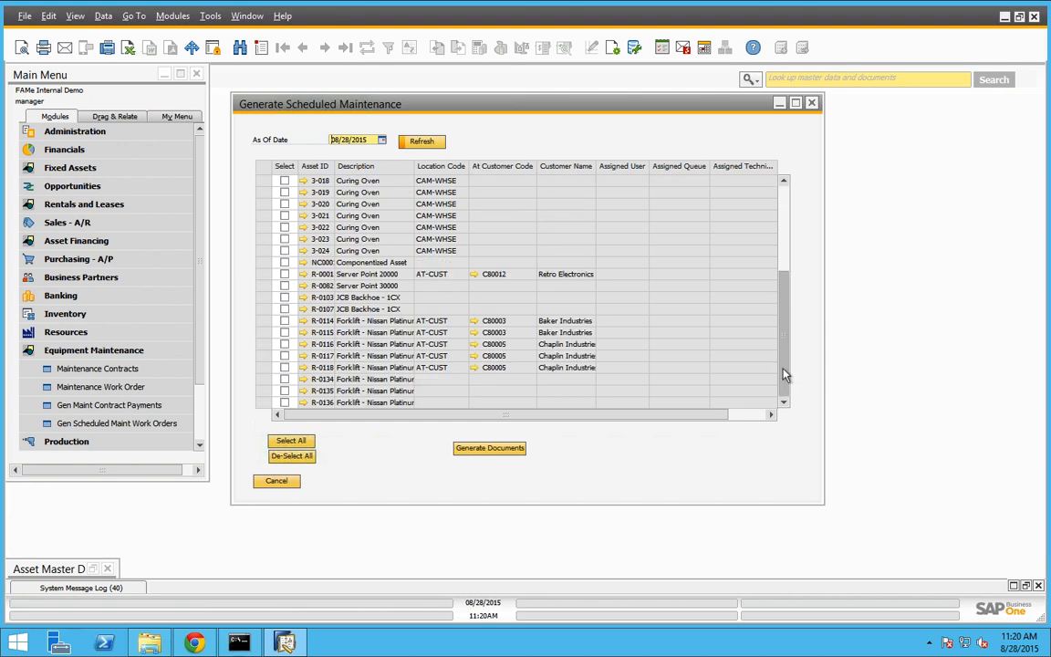
pyautogui.moveTo(790, 314); pyautogui.dragTo(788, 206)
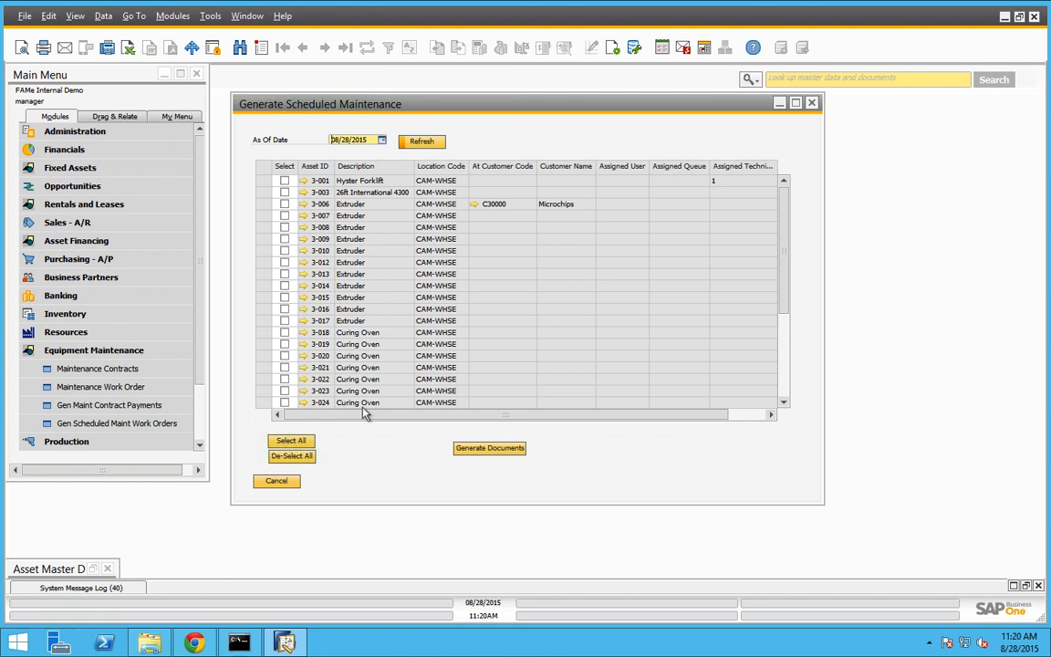
pyautogui.moveTo(380, 416); pyautogui.dragTo(449, 417)
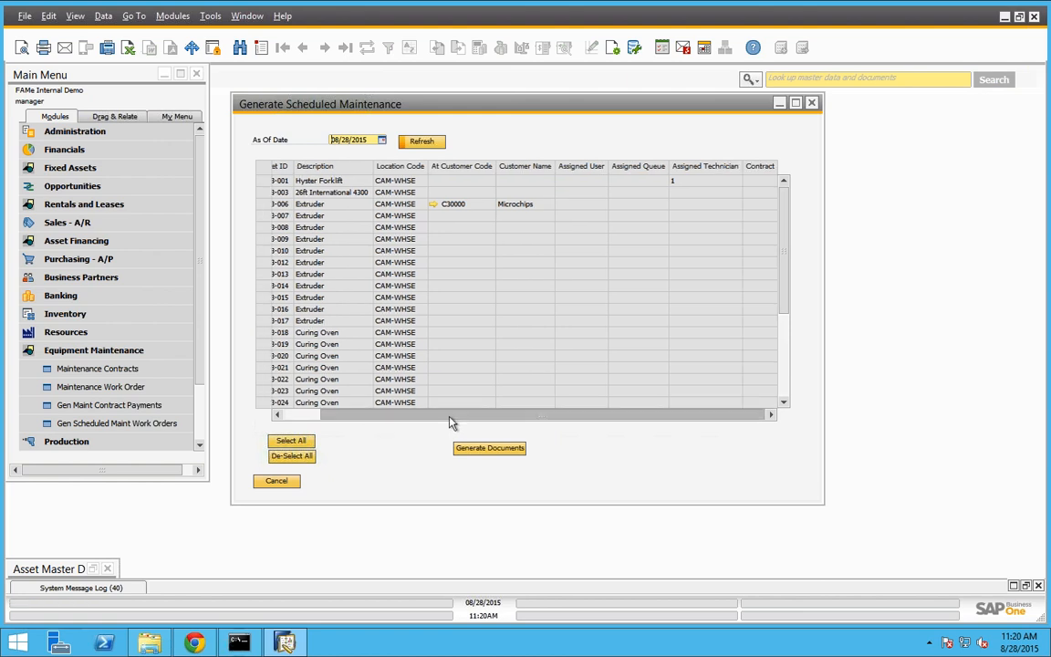
pyautogui.moveTo(383, 421); pyautogui.dragTo(306, 419)
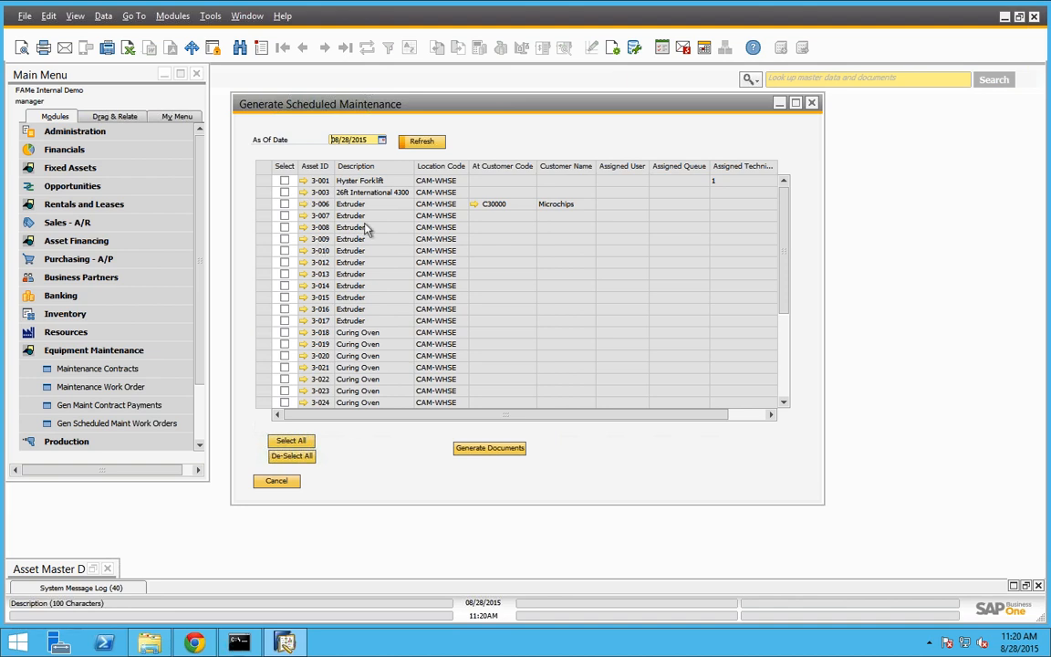
# Try selecting all due assets, clear them, mark only 3-001, 3-003 and 3-007, and close without generating documents.
pyautogui.click(303, 443)
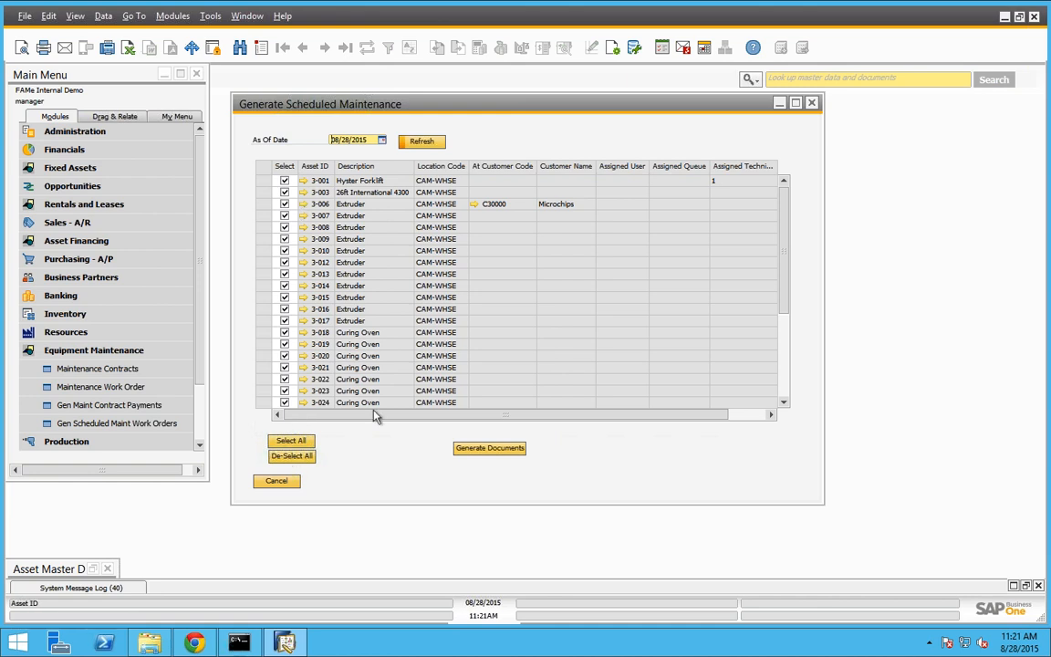
pyautogui.click(300, 458)
pyautogui.click(285, 192)
pyautogui.click(285, 181)
pyautogui.click(285, 215)
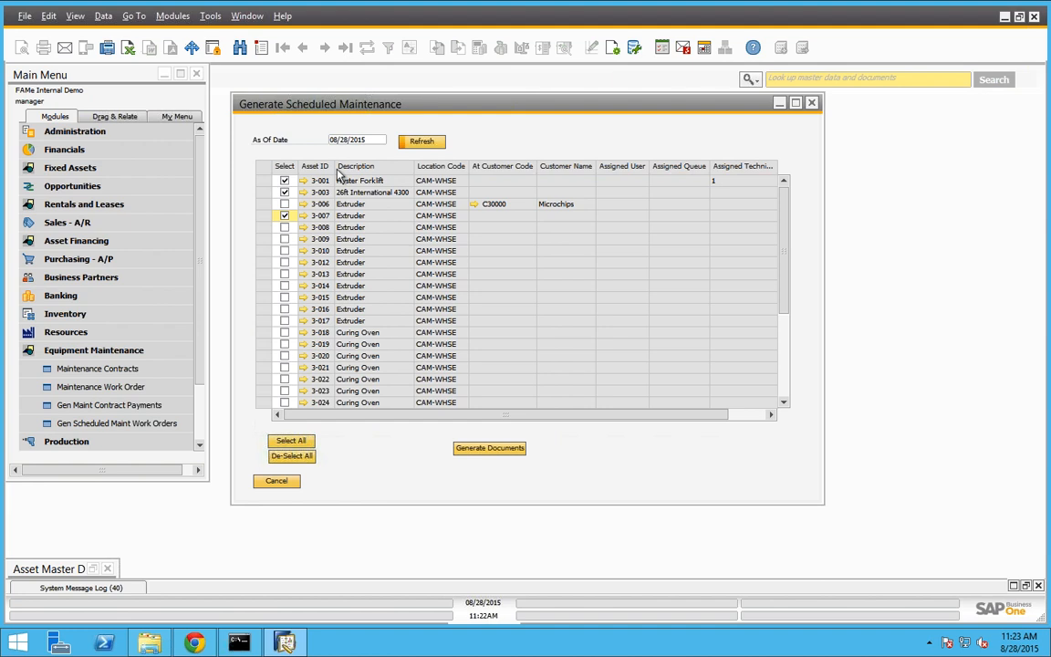
pyautogui.click(276, 482)
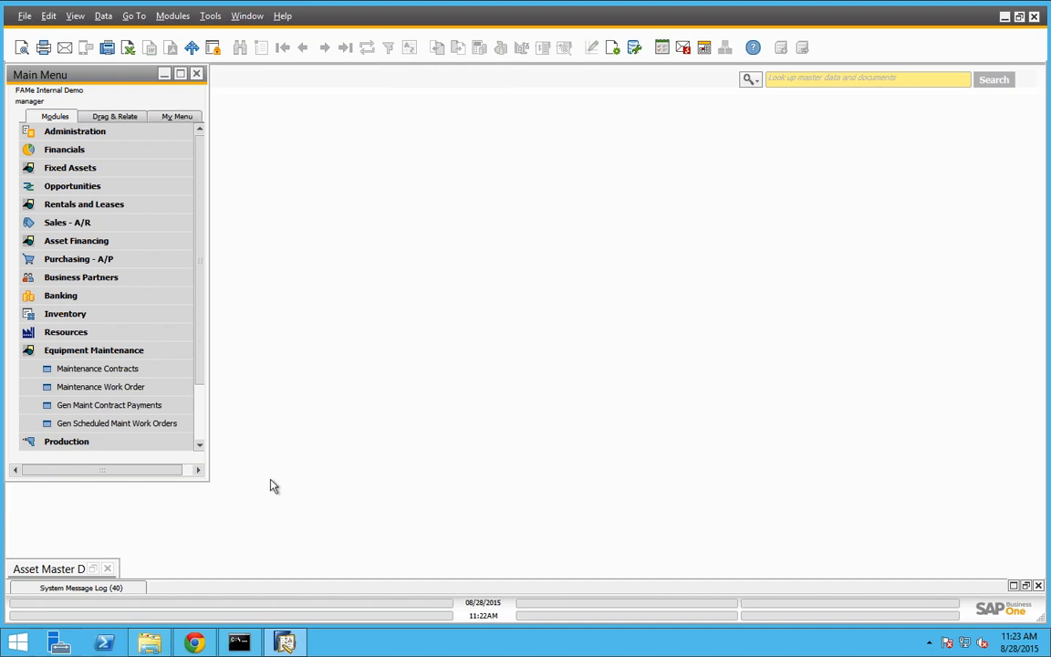
# Open the Maintenance Work Order form and find the work order with document number 29161.
pyautogui.click(80, 389)
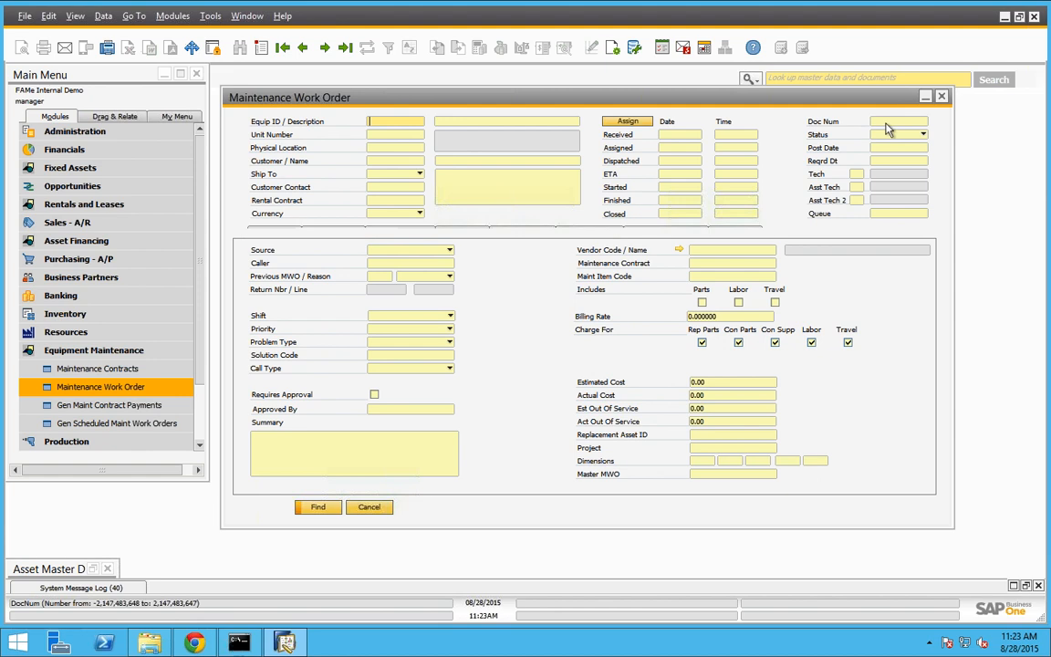
pyautogui.click(883, 124)
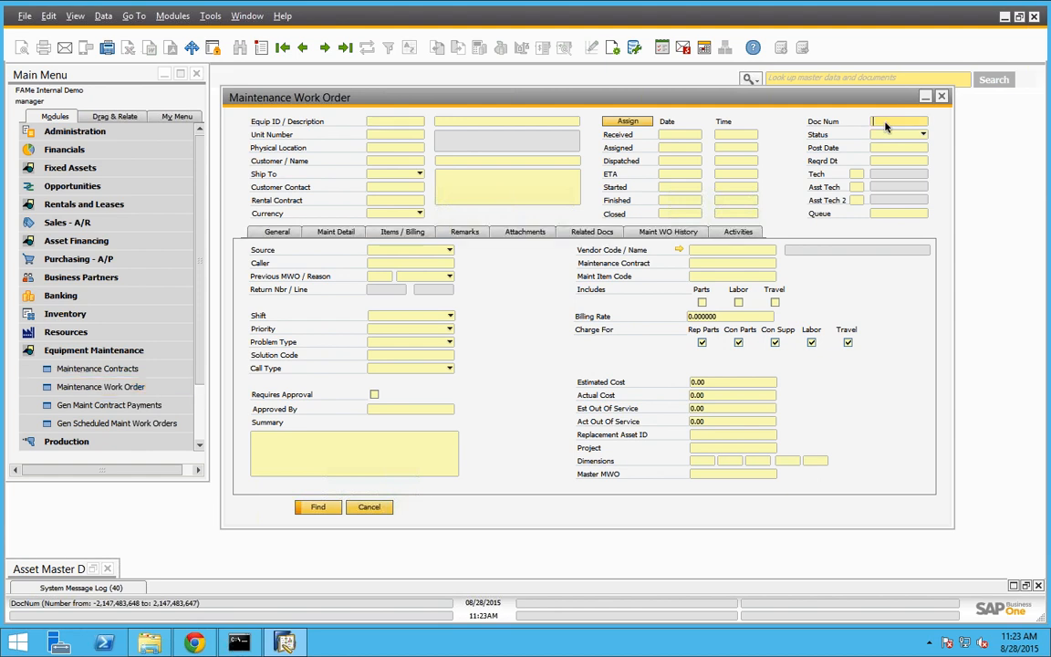
pyautogui.write('29161')
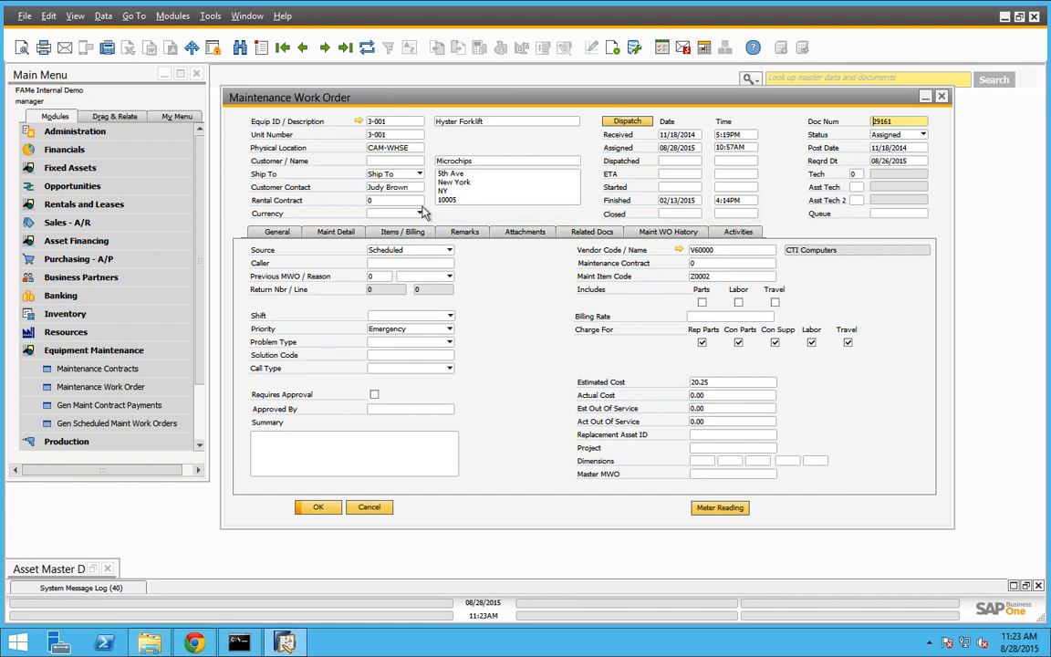
# Review the available source types on work order 29161 without changing the source, and display its maintenance detail lines.
pyautogui.click(419, 250)
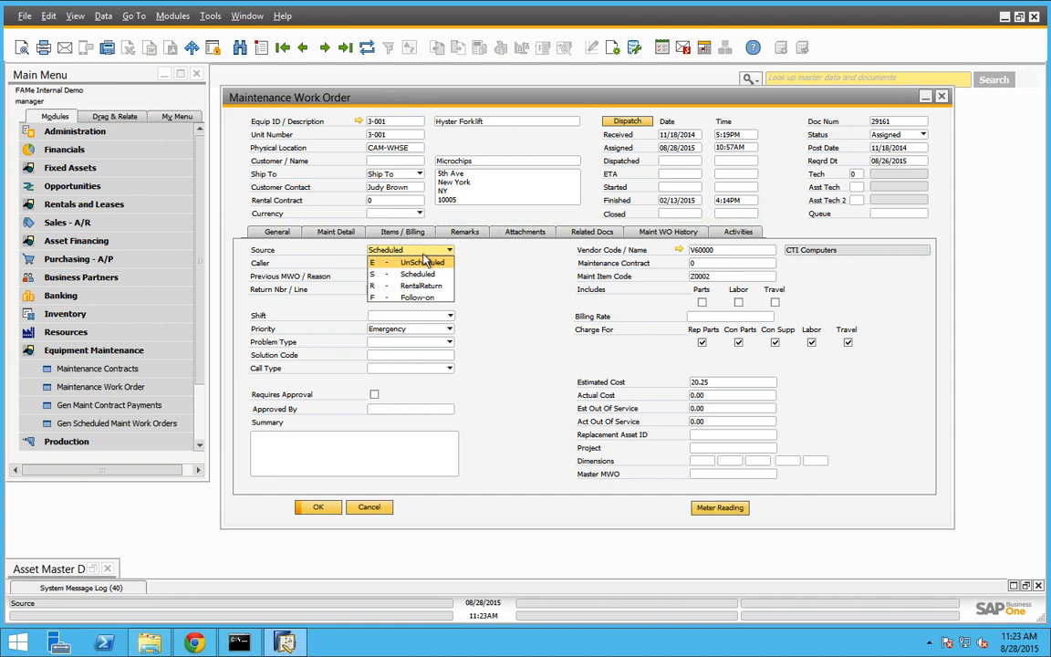
pyautogui.click(450, 253)
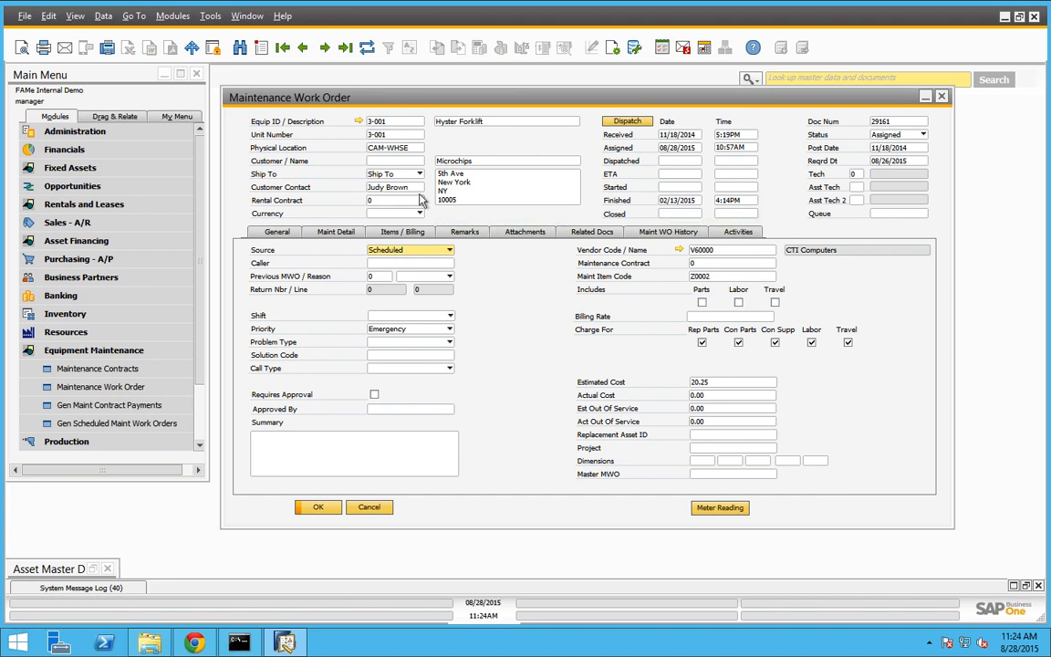
pyautogui.click(329, 233)
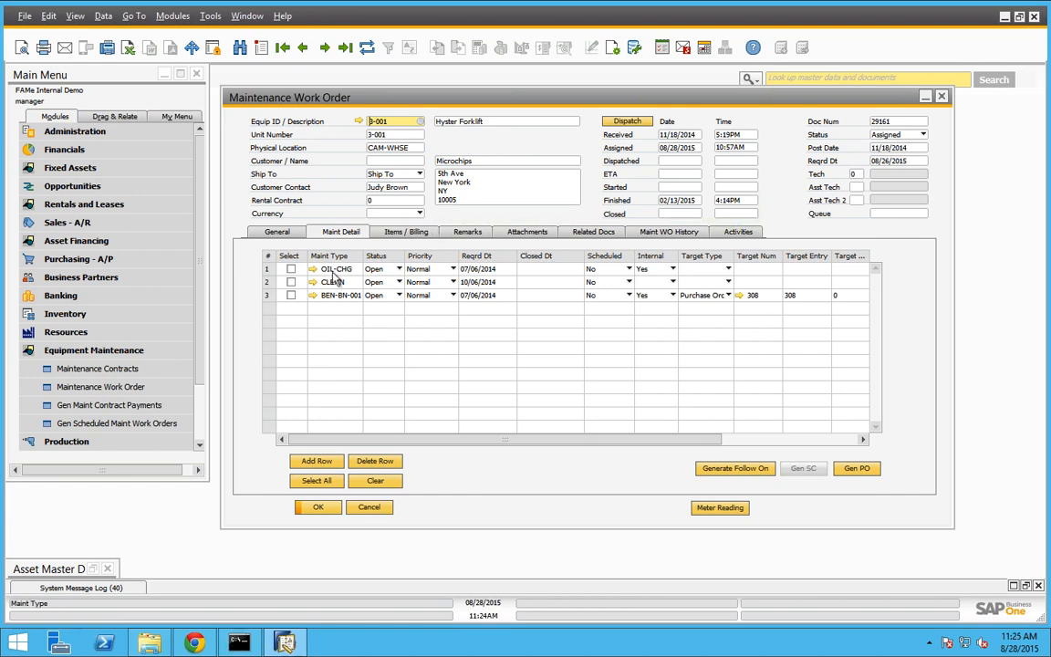
# Set the document to generate for the work order's items to Goods Issue and examine the item lines' cost, billing and target columns.
pyautogui.click(403, 232)
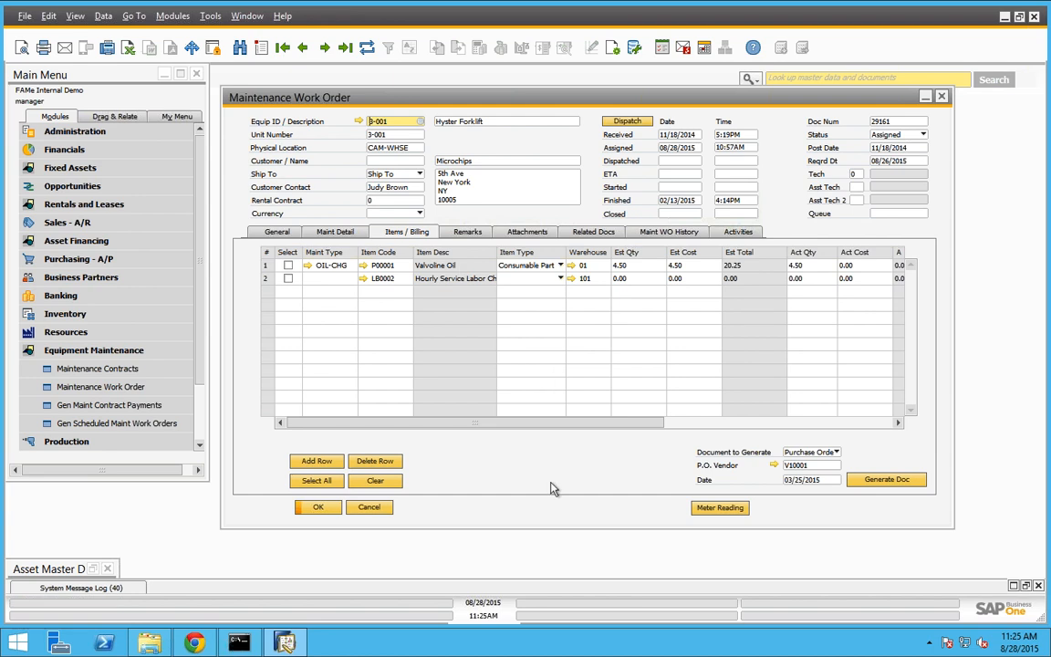
pyautogui.click(836, 453)
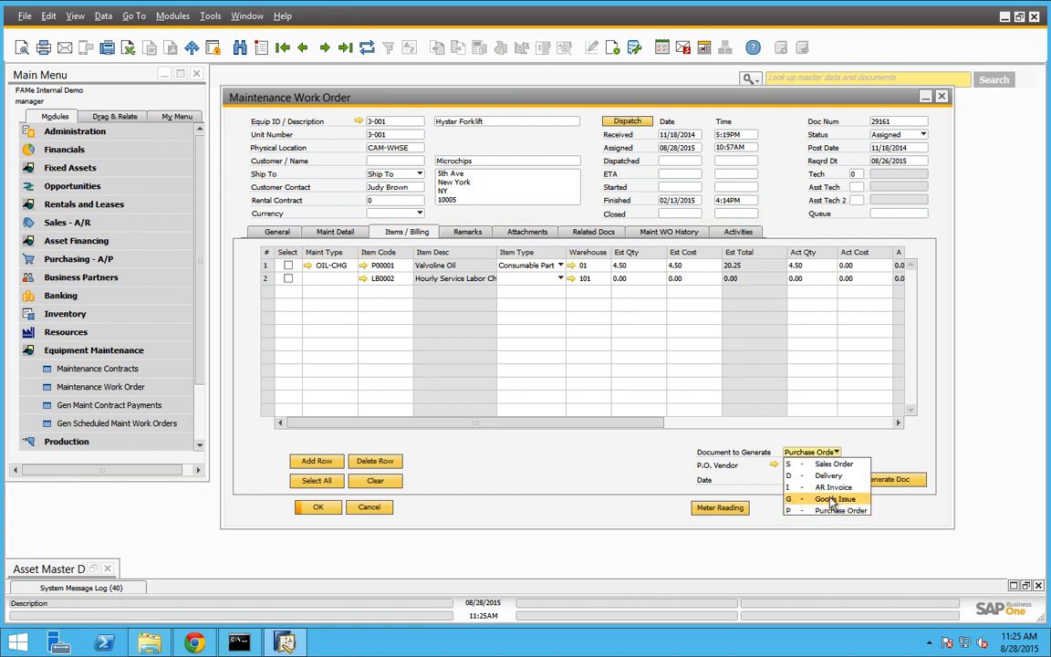
pyautogui.click(835, 498)
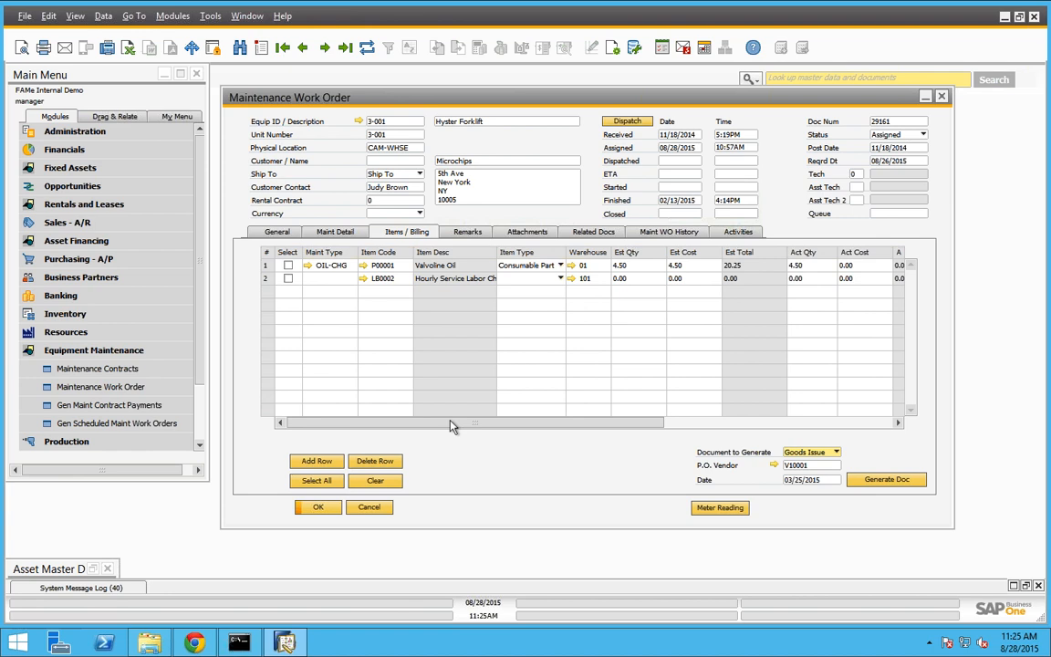
pyautogui.moveTo(453, 426); pyautogui.dragTo(693, 428)
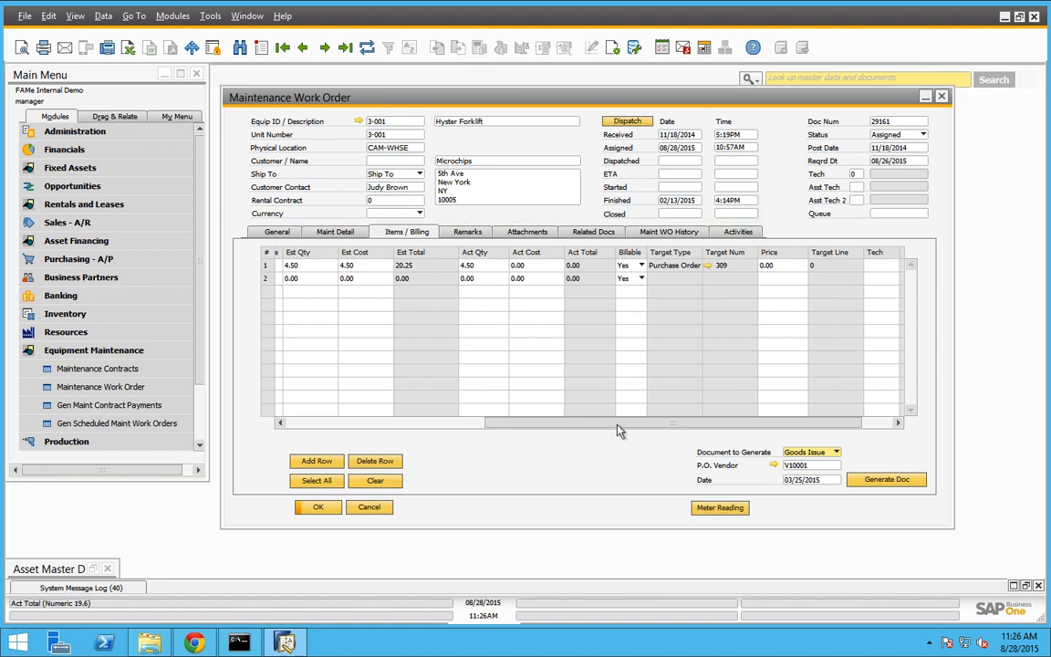
pyautogui.moveTo(599, 427); pyautogui.dragTo(497, 427)
pyautogui.moveTo(421, 435); pyautogui.dragTo(359, 434)
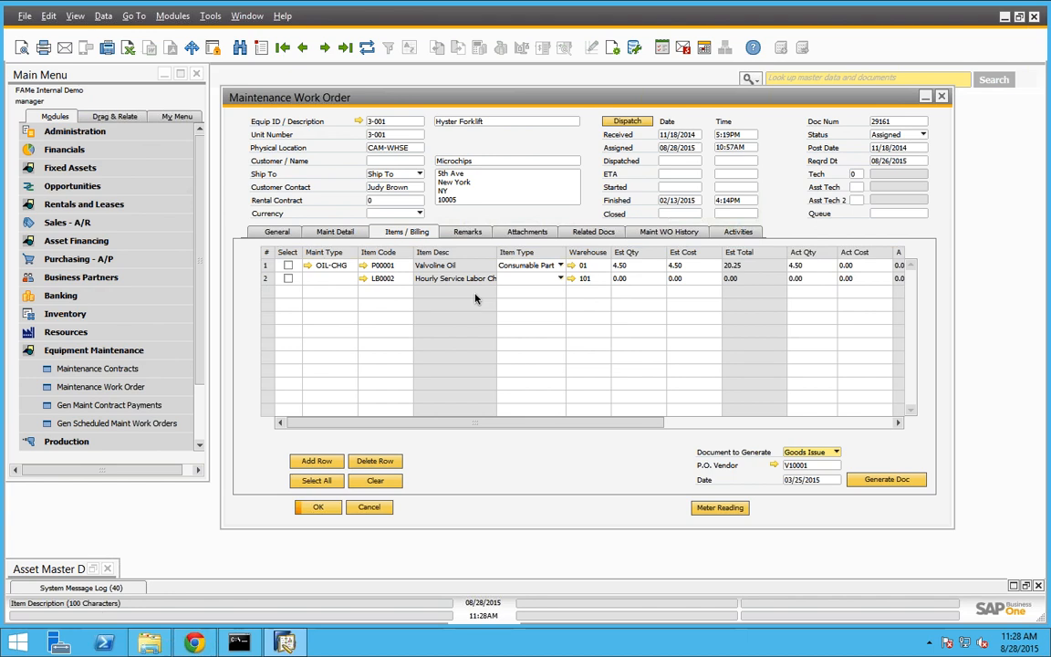
# Switch to the Nudger dispatch dashboard in Chrome and examine the ready tasks grouped as error, important and normal.
pyautogui.click(195, 644)
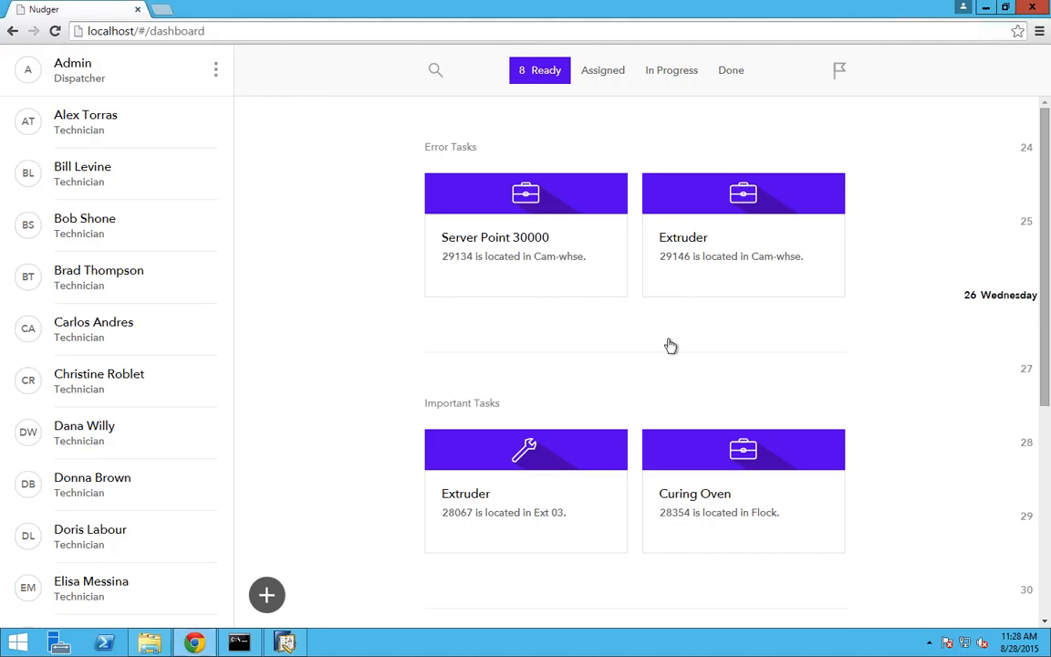
pyautogui.scroll(-3, 603, 191)
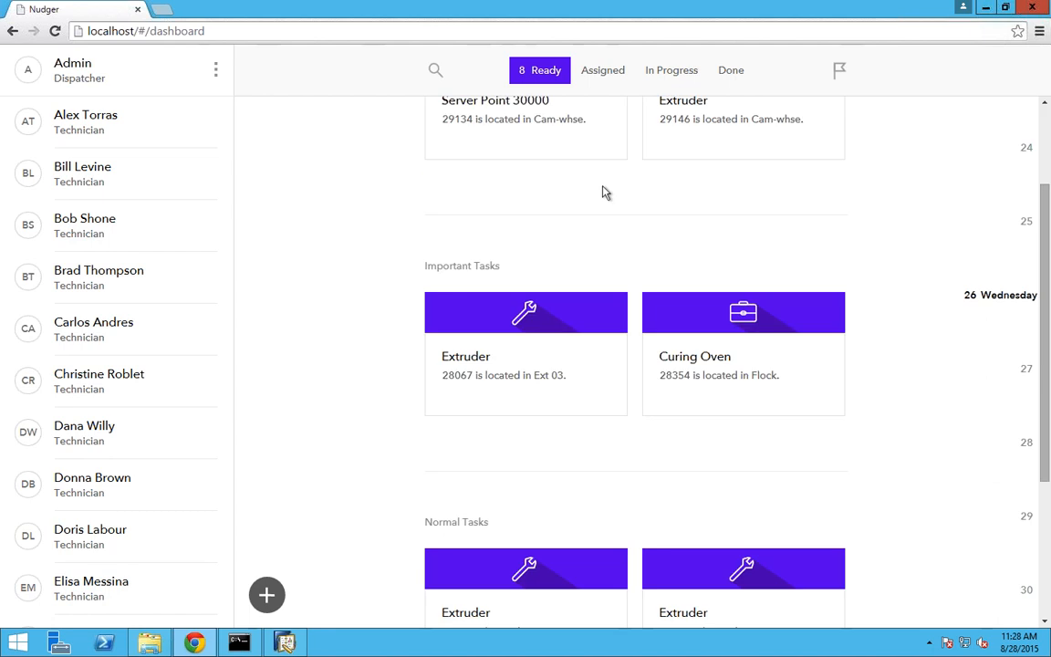
pyautogui.scroll(-3, 603, 192)
pyautogui.scroll(4, 603, 191)
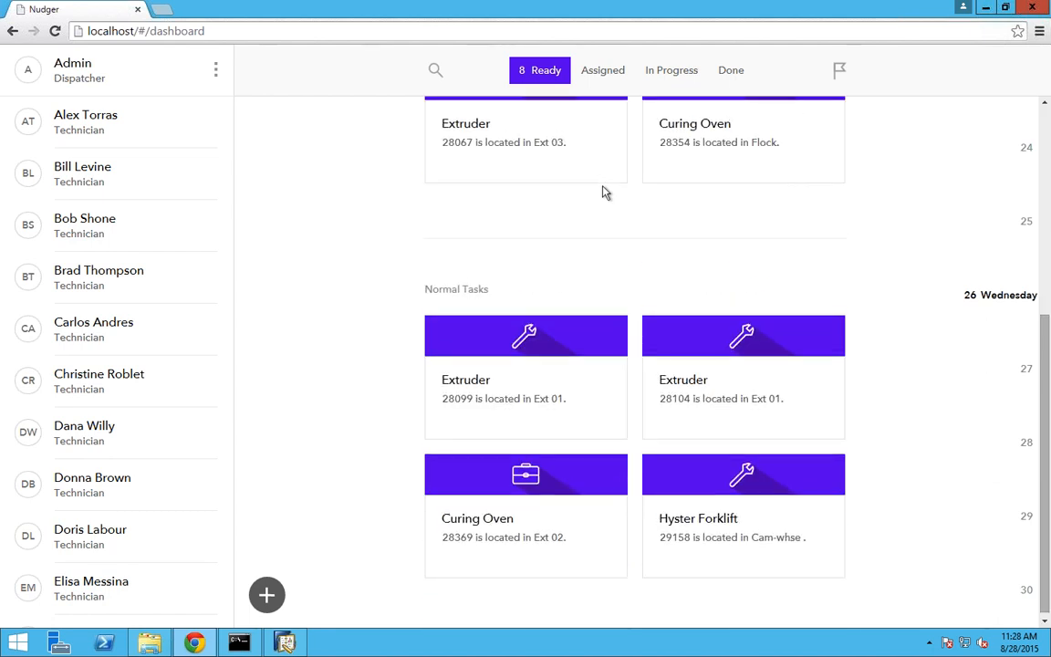
pyautogui.scroll(1, 603, 192)
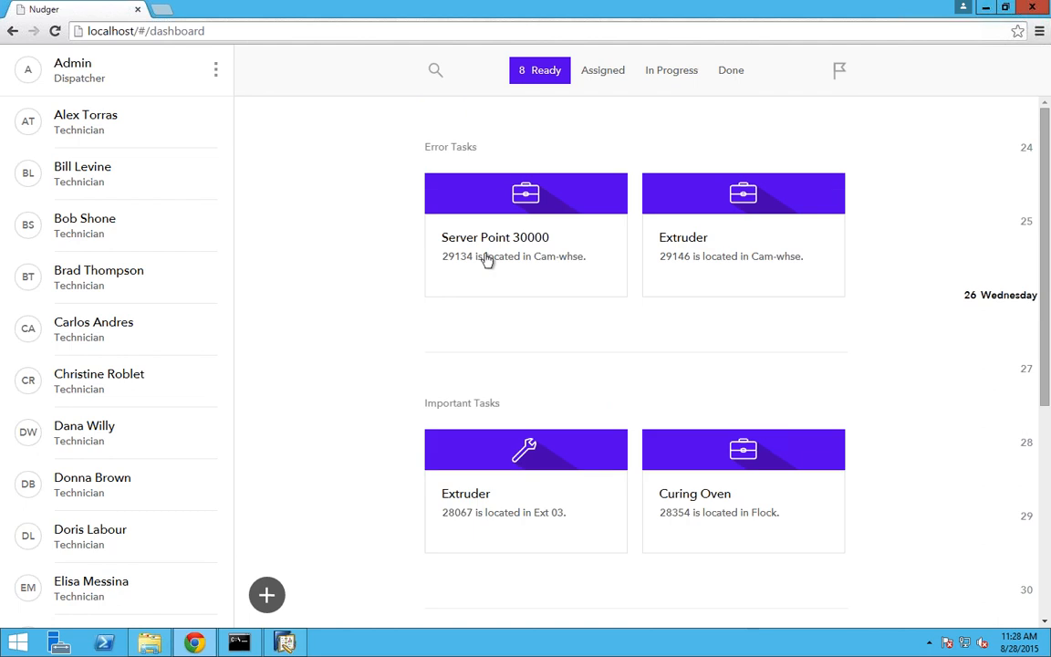
pyautogui.scroll(-2, 643, 339)
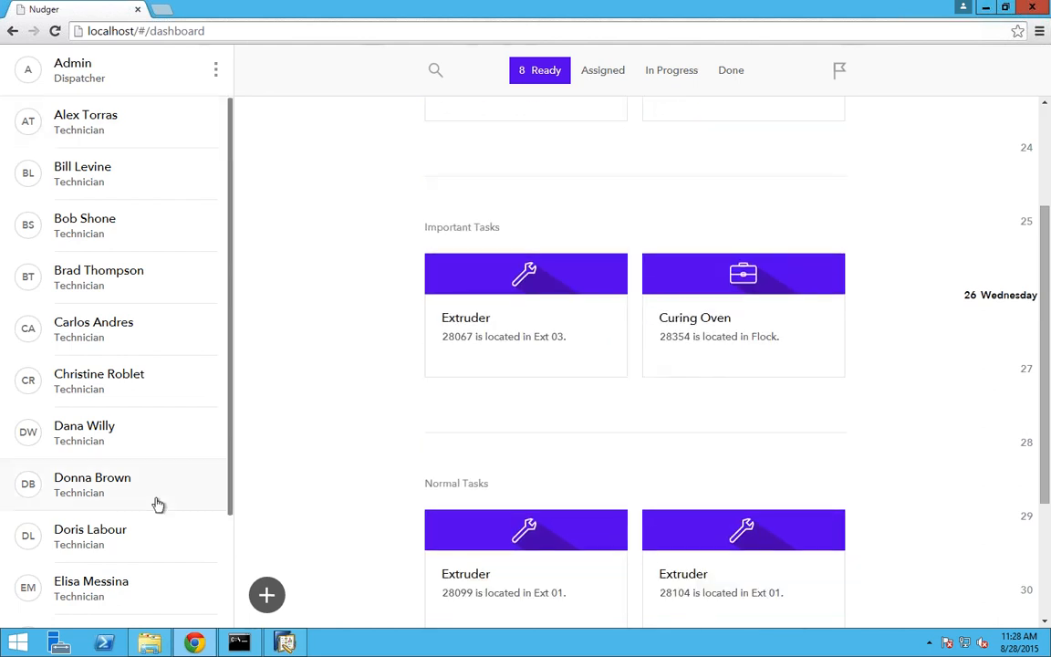
# Examine the technician list and the first technician's task timeline, and display the assigned tasks.
pyautogui.scroll(-1, 156, 503)
pyautogui.scroll(2, 157, 502)
pyautogui.scroll(-2, 366, 156)
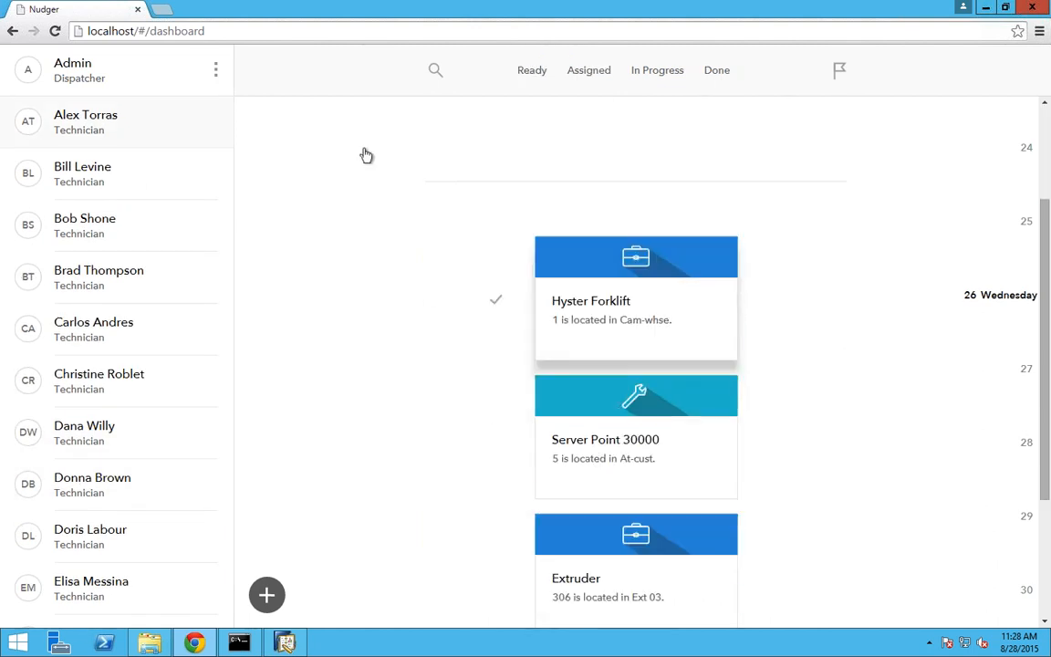
pyautogui.scroll(-2, 365, 156)
pyautogui.scroll(4, 363, 155)
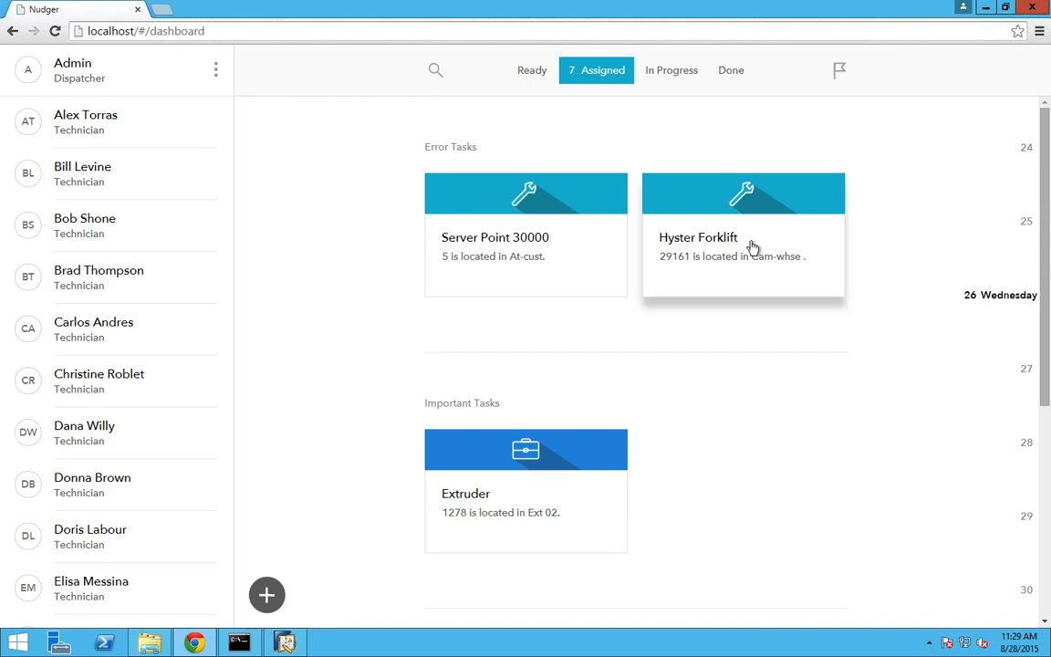
# Assign Hyster Forklift task 29161 to the first technician in the list and view that technician's timeline.
pyautogui.moveTo(748, 242); pyautogui.dragTo(54, 128)
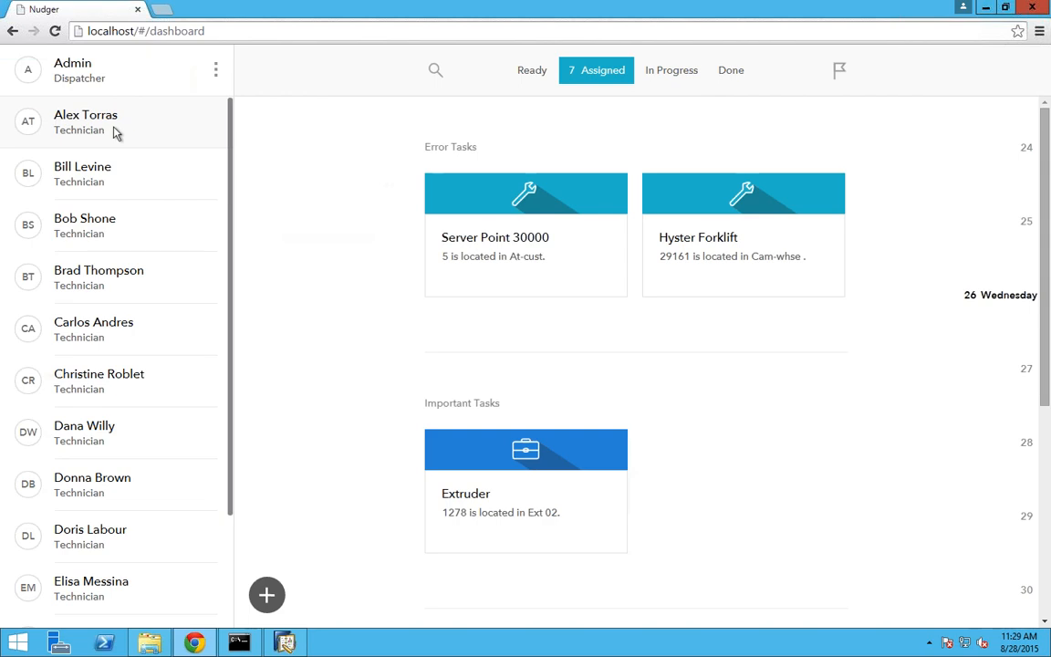
pyautogui.click(116, 133)
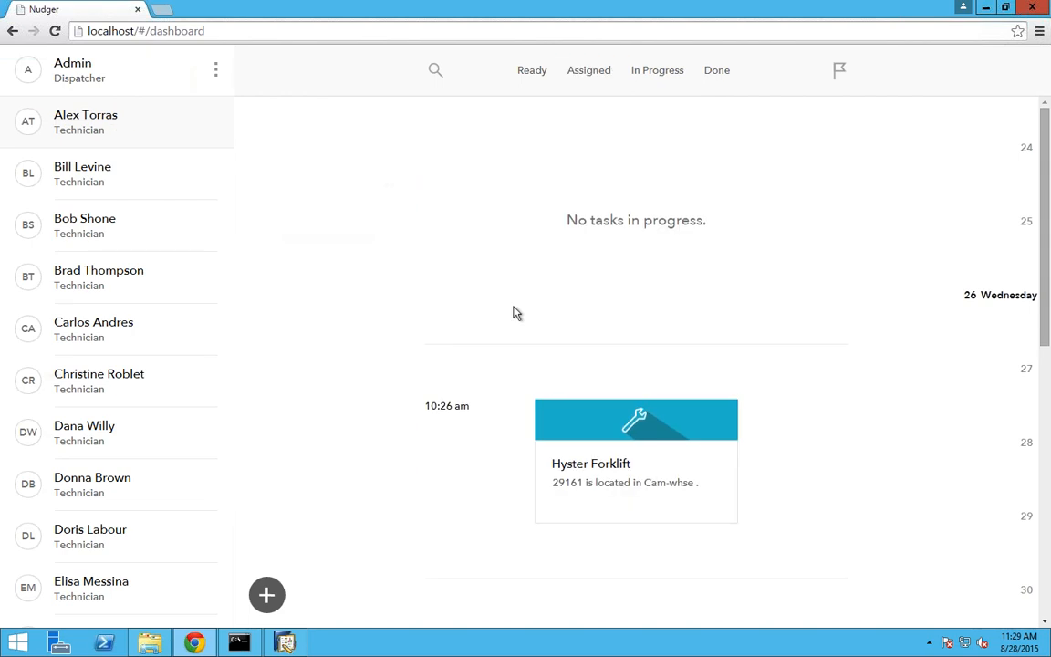
pyautogui.scroll(-1, 625, 393)
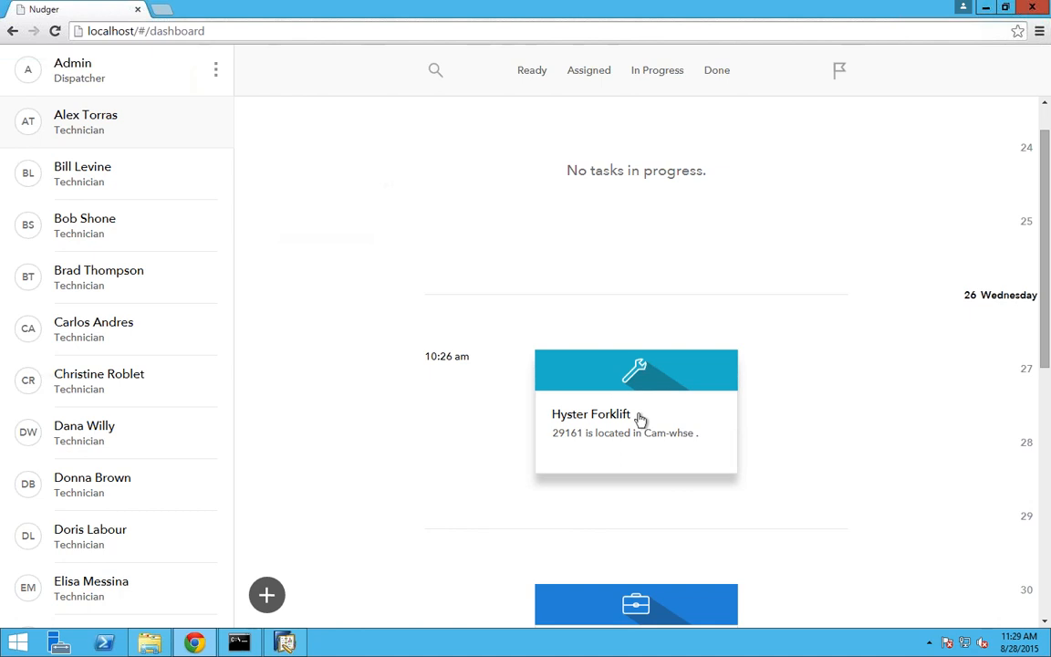
# Open Hyster Forklift task 29161 from the technician's timeline and mark its Bender task procedure as done.
pyautogui.click(641, 419)
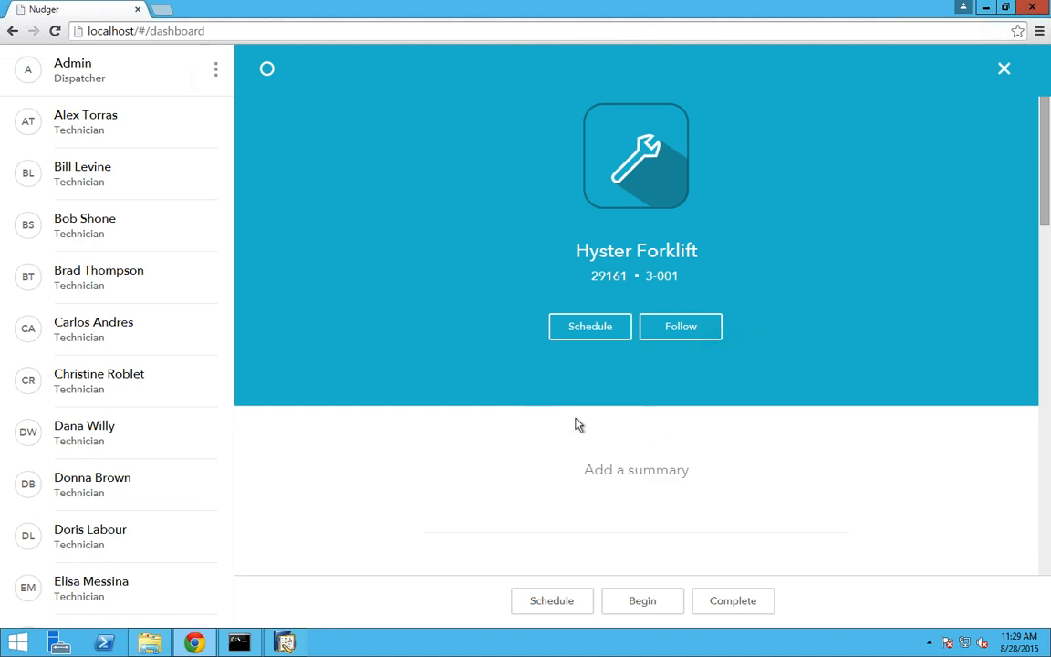
pyautogui.scroll(-1, 575, 424)
pyautogui.scroll(-2, 574, 424)
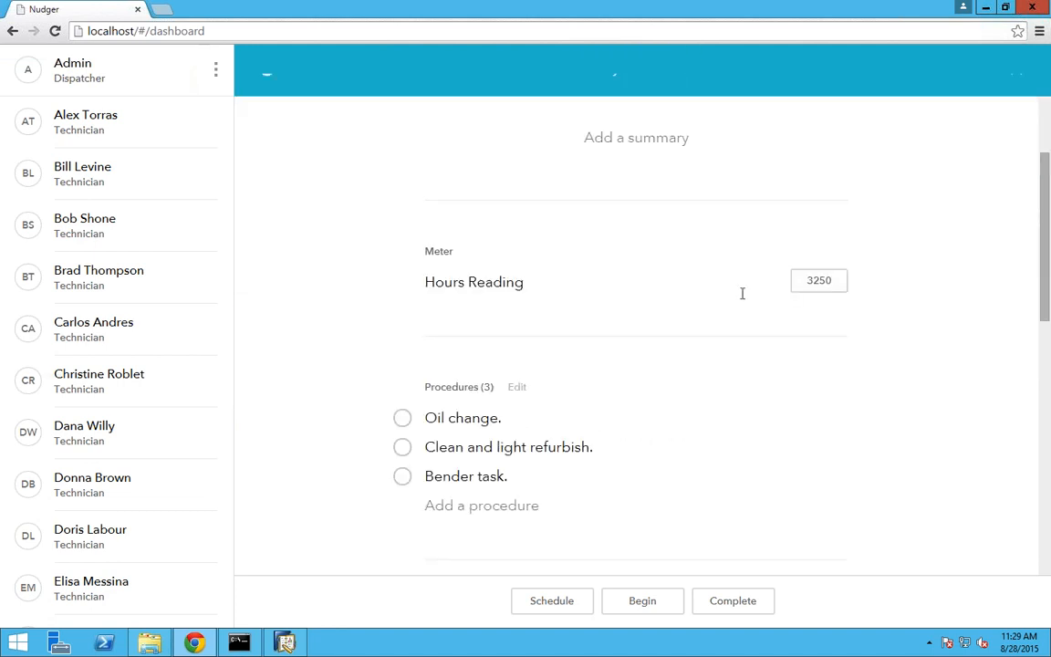
pyautogui.scroll(-1, 469, 416)
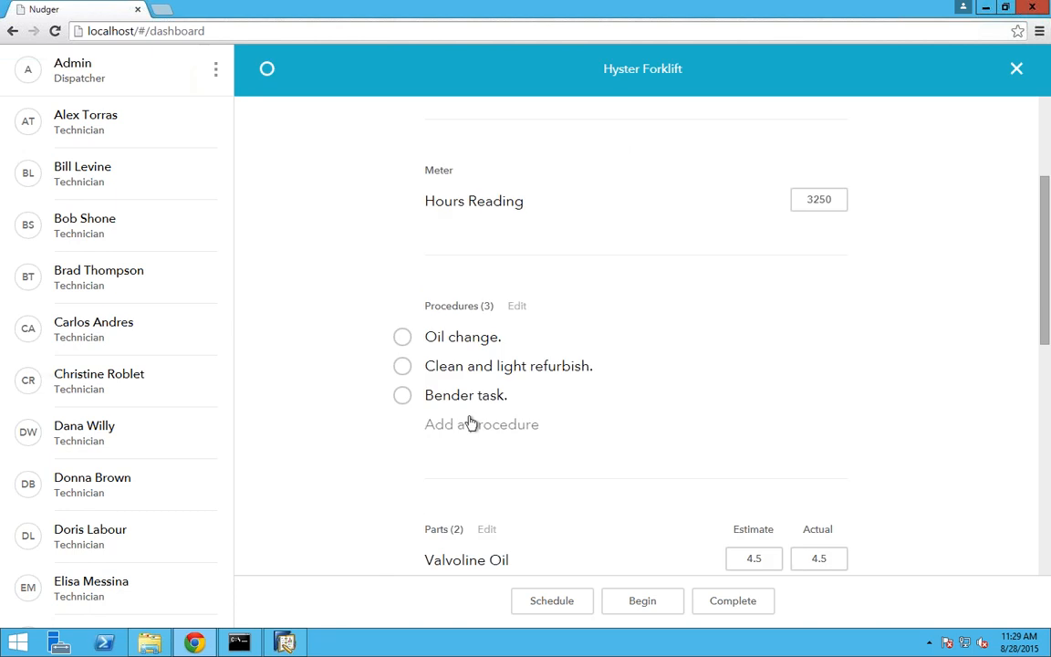
pyautogui.click(403, 395)
pyautogui.scroll(-1, 481, 336)
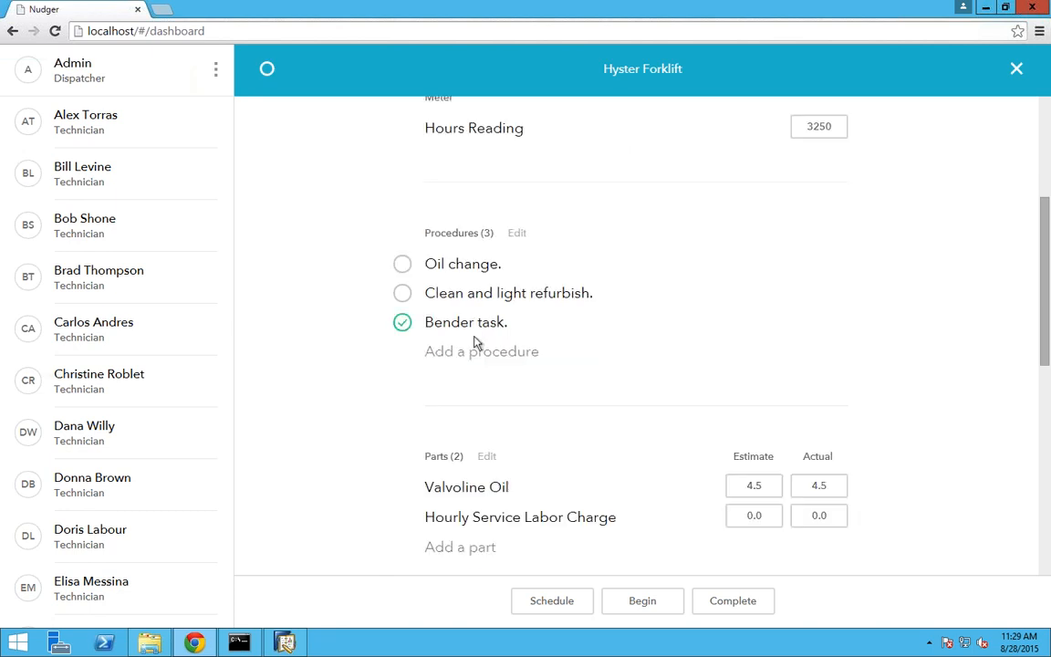
# Examine the forklift task's parts, meter reading, cause, solution, time entries and remarks, and return to its heading.
pyautogui.scroll(-1, 777, 385)
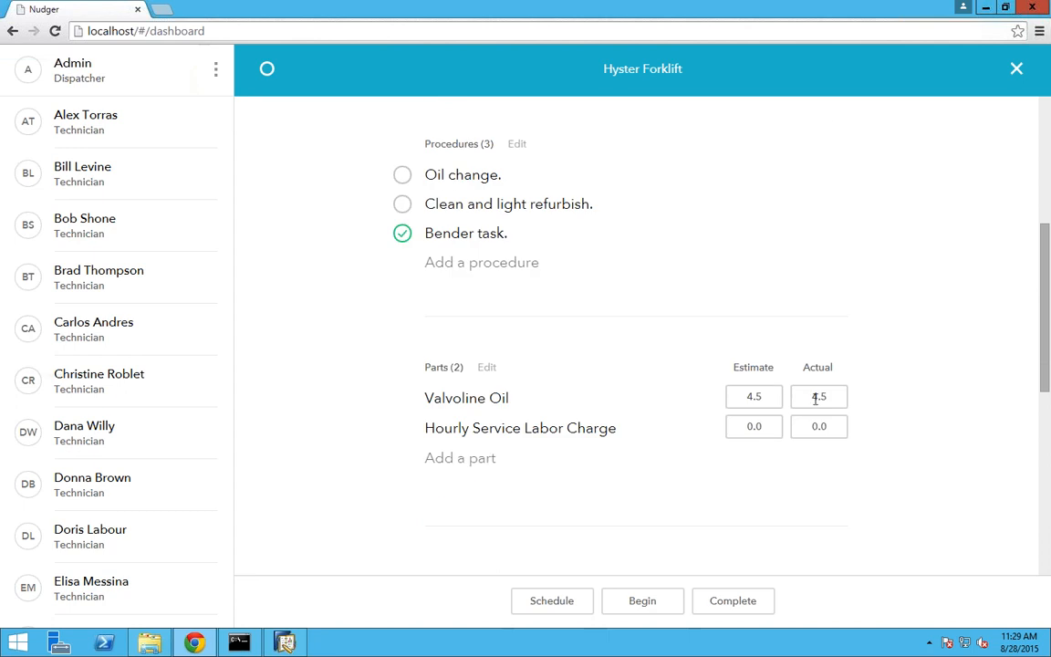
pyautogui.scroll(1, 817, 398)
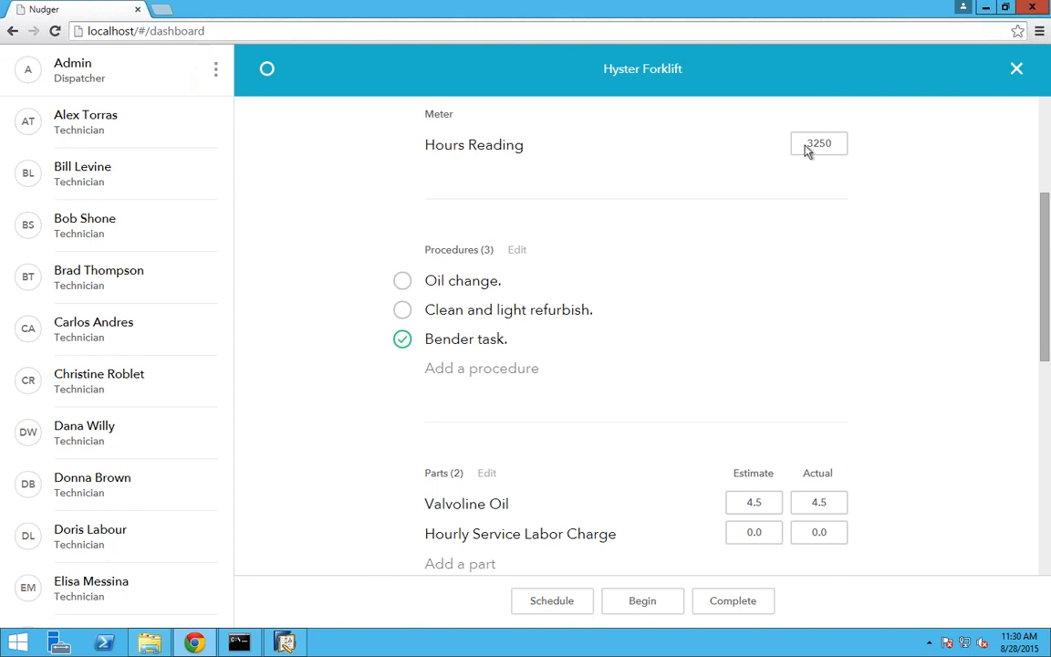
pyautogui.scroll(-5, 805, 150)
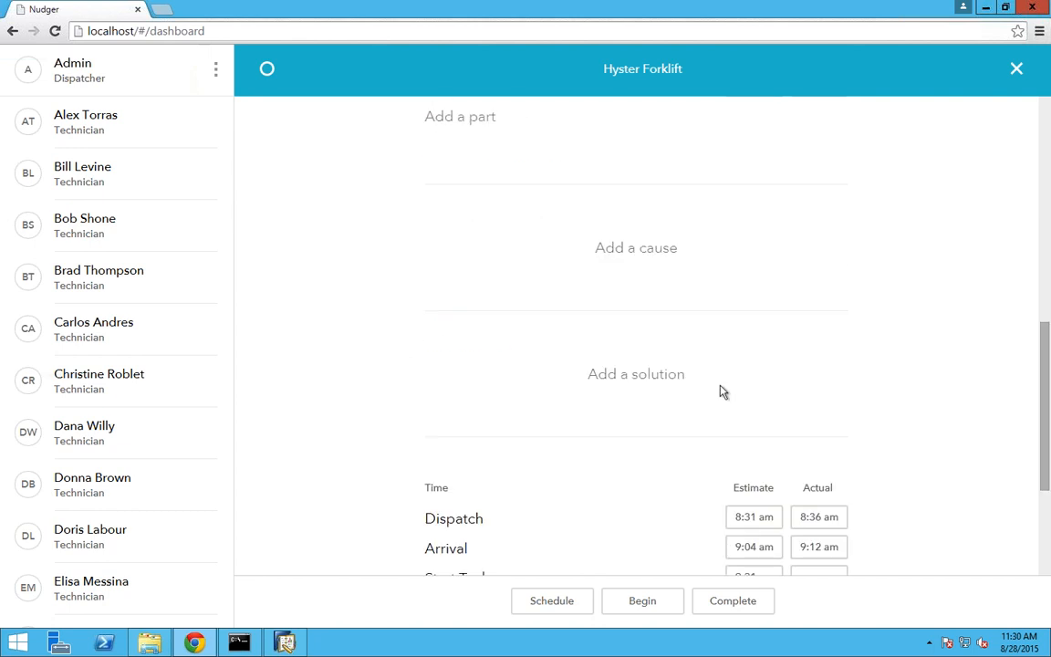
pyautogui.scroll(-3, 666, 342)
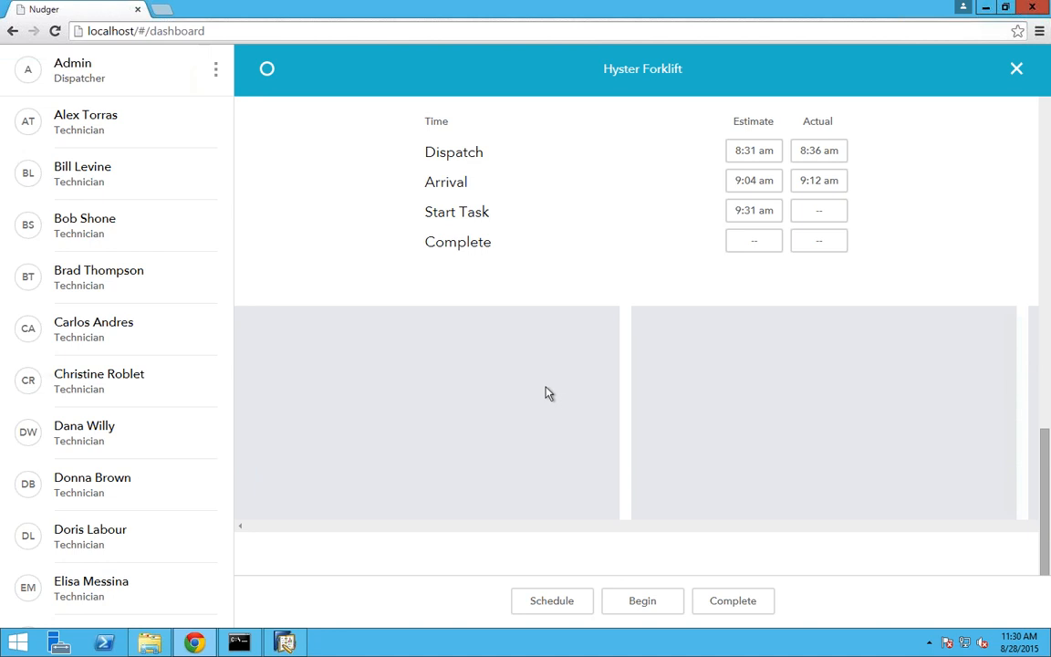
pyautogui.scroll(4, 666, 421)
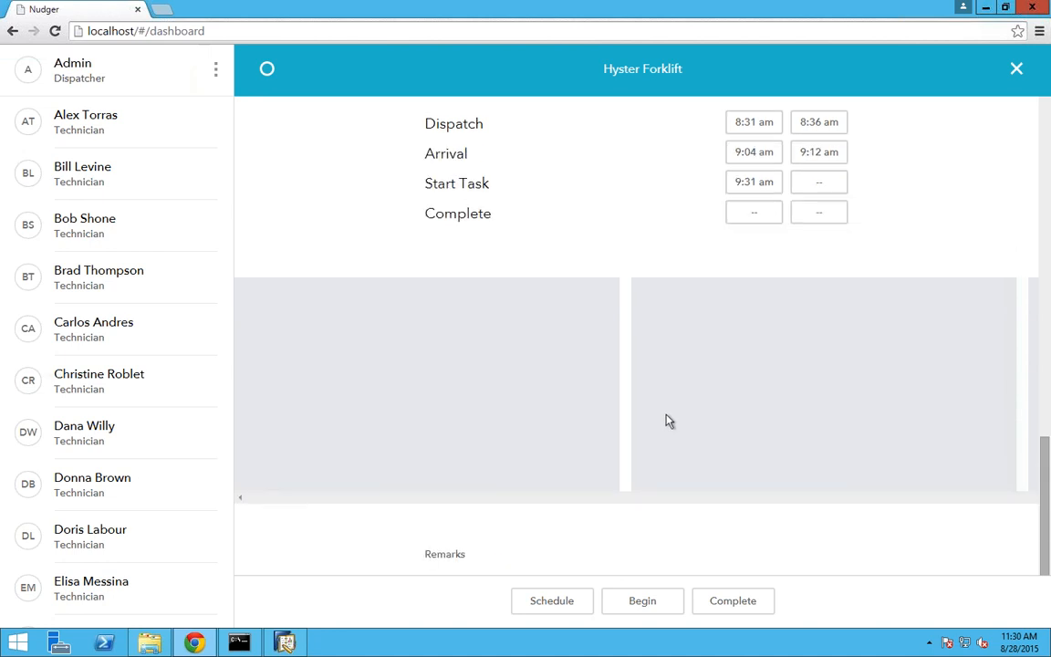
pyautogui.scroll(6, 666, 420)
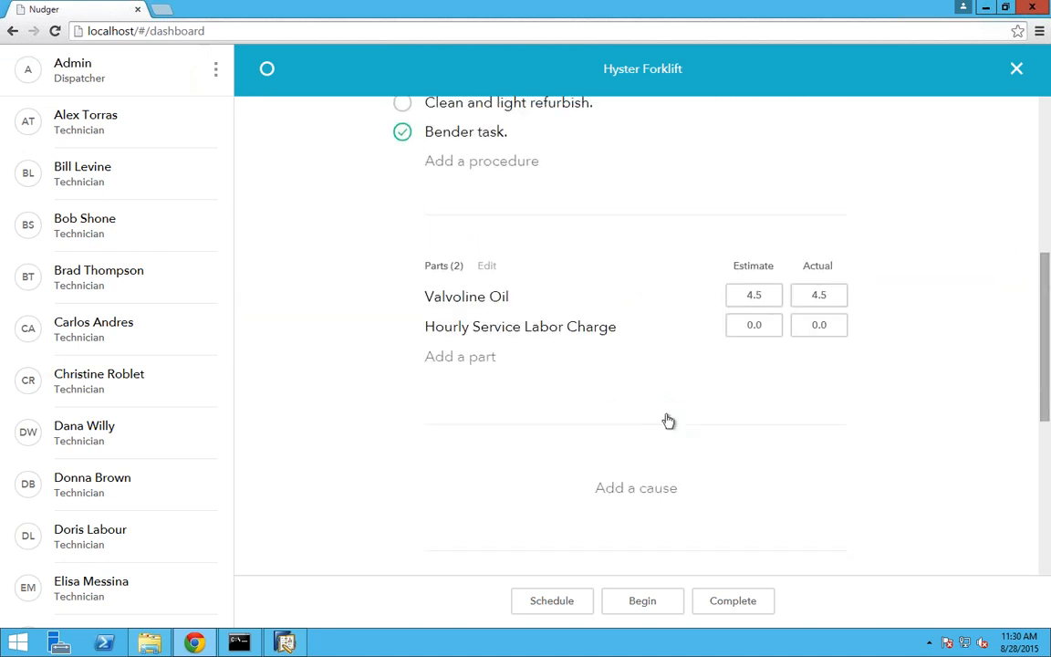
pyautogui.scroll(4, 667, 421)
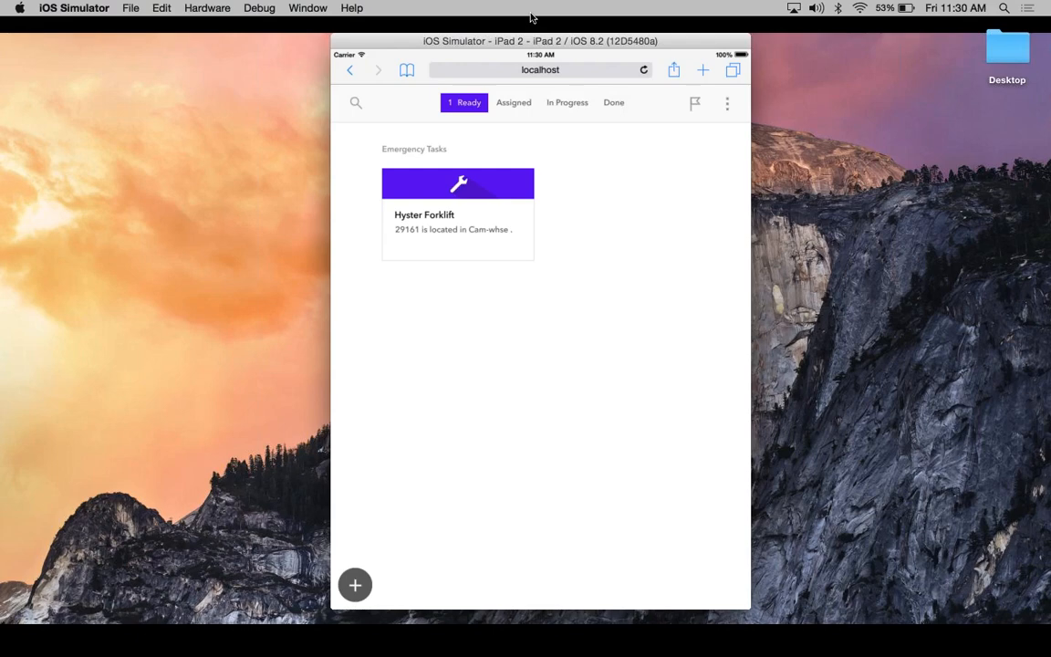
# Switch to the technician's view in the iPad simulator, open Hyster Forklift task 29161 and close it again.
pyautogui.moveTo(537, 39); pyautogui.dragTo(527, 15)
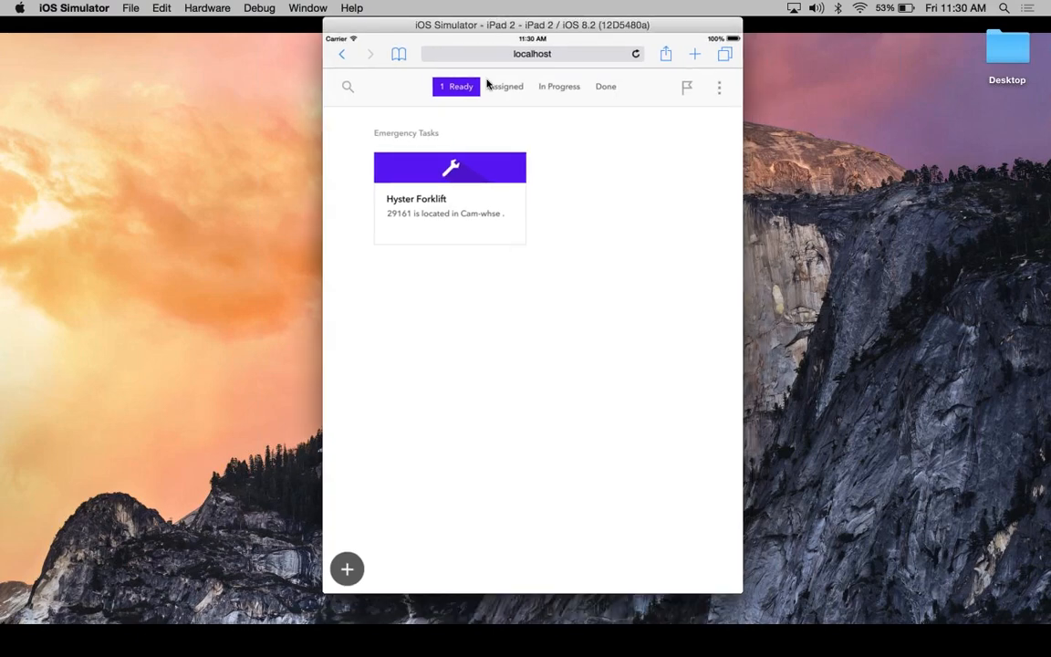
pyautogui.click(453, 187)
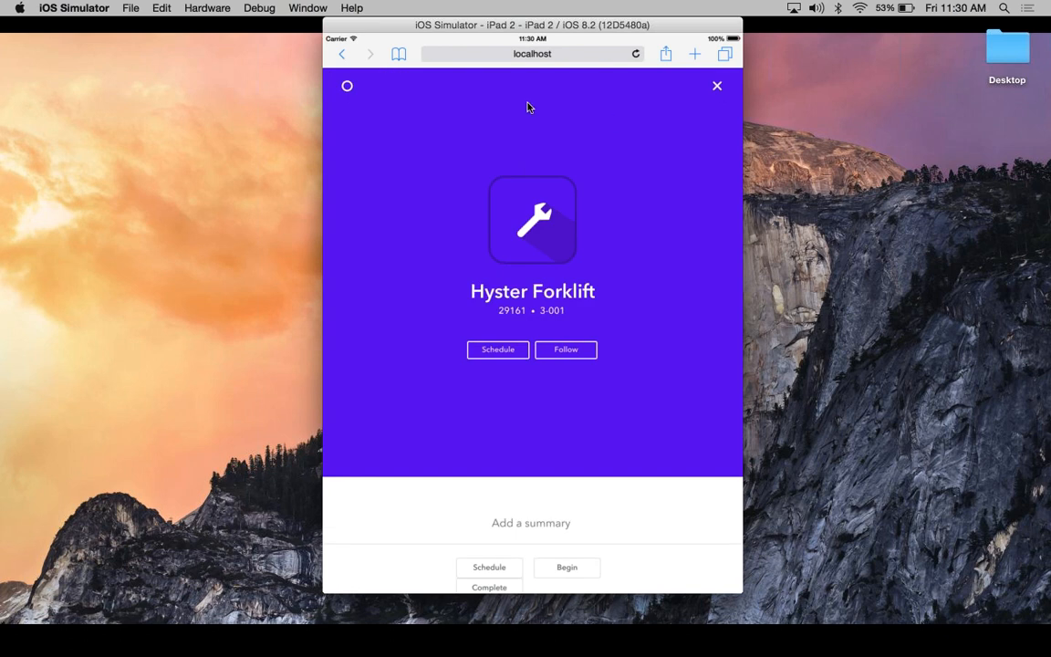
pyautogui.click(717, 87)
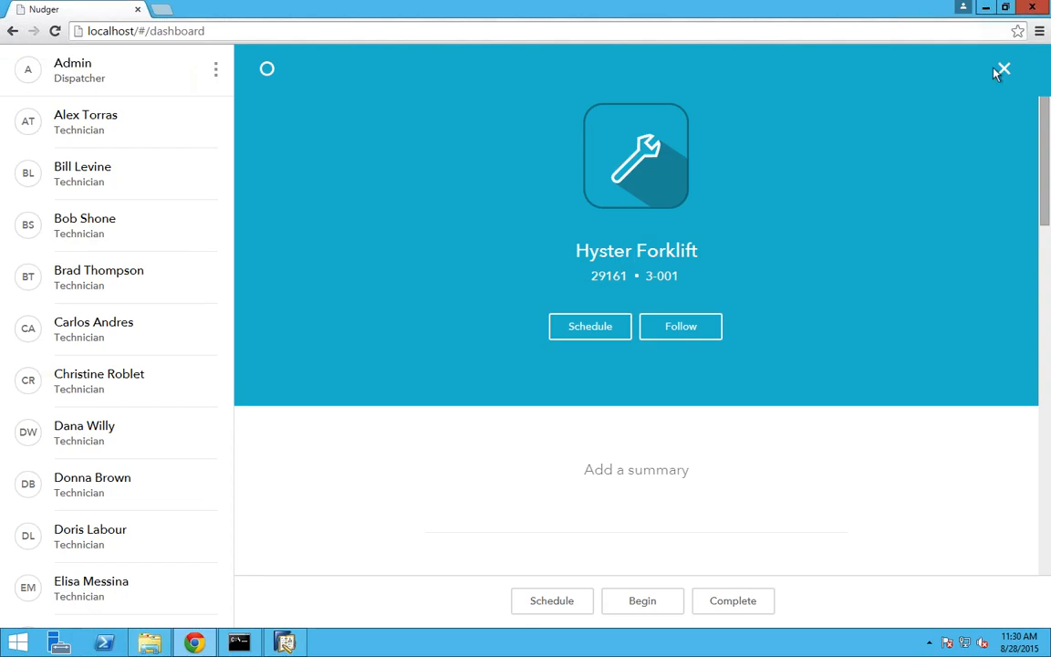
# Reopen Hyster Forklift task 29161 from the technician's timeline, enter the summary "Completed" and save it.
pyautogui.click(863, 106)
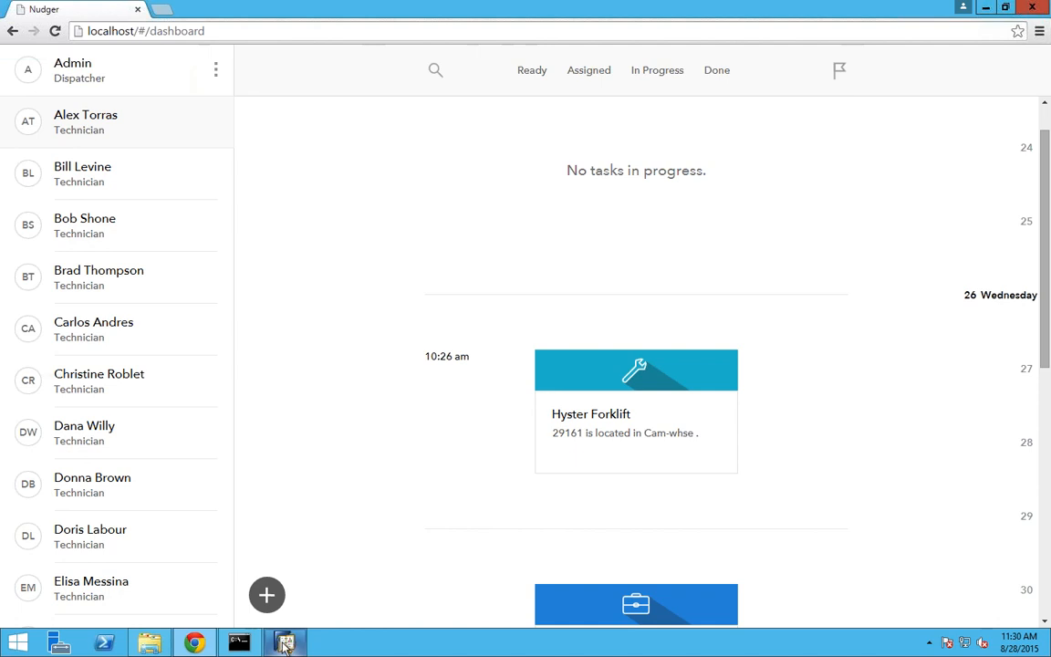
pyautogui.click(609, 415)
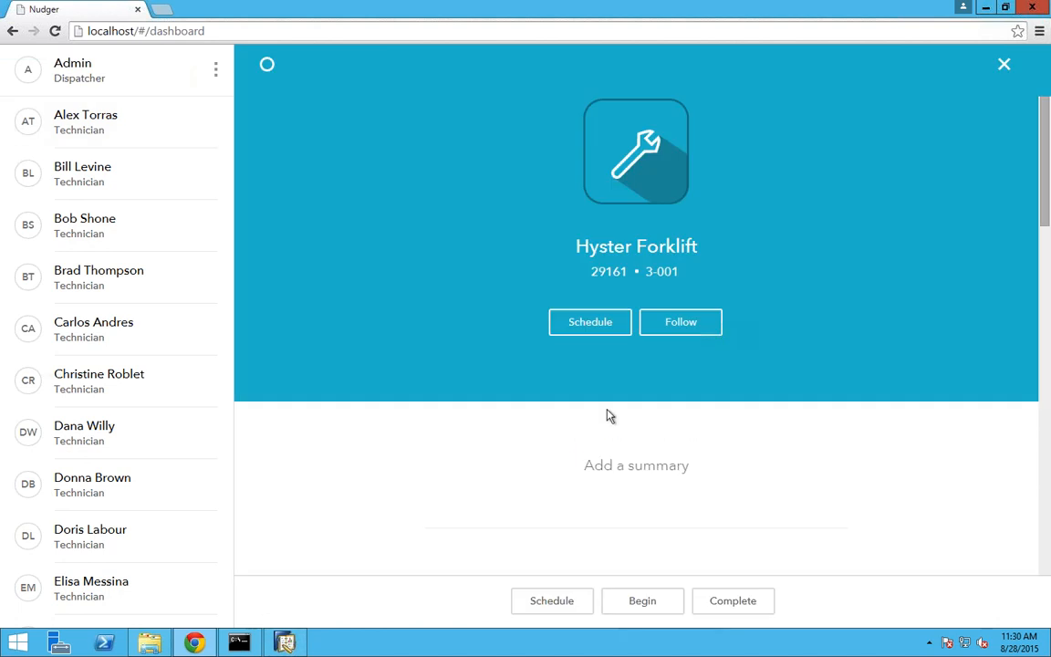
pyautogui.scroll(-1, 610, 415)
pyautogui.click(652, 410)
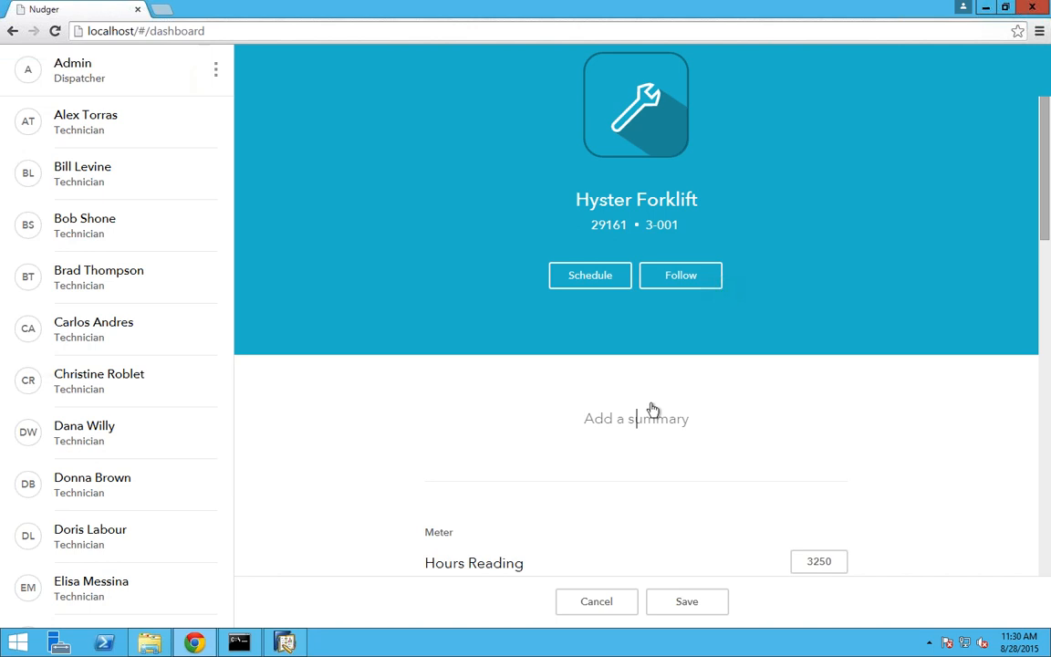
pyautogui.write('Completed')
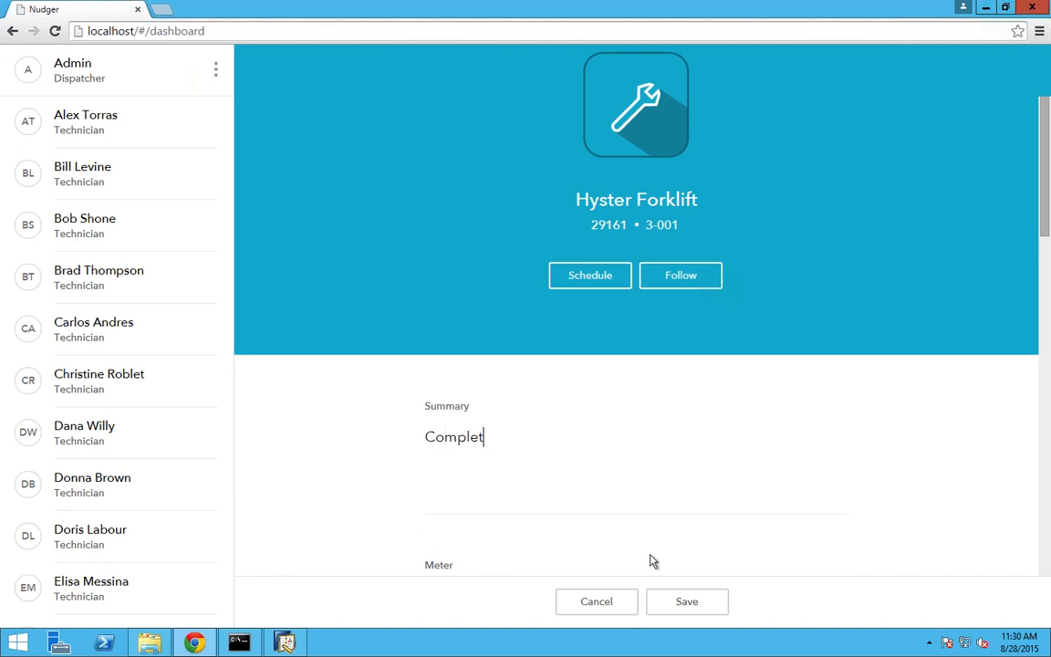
pyautogui.click(686, 602)
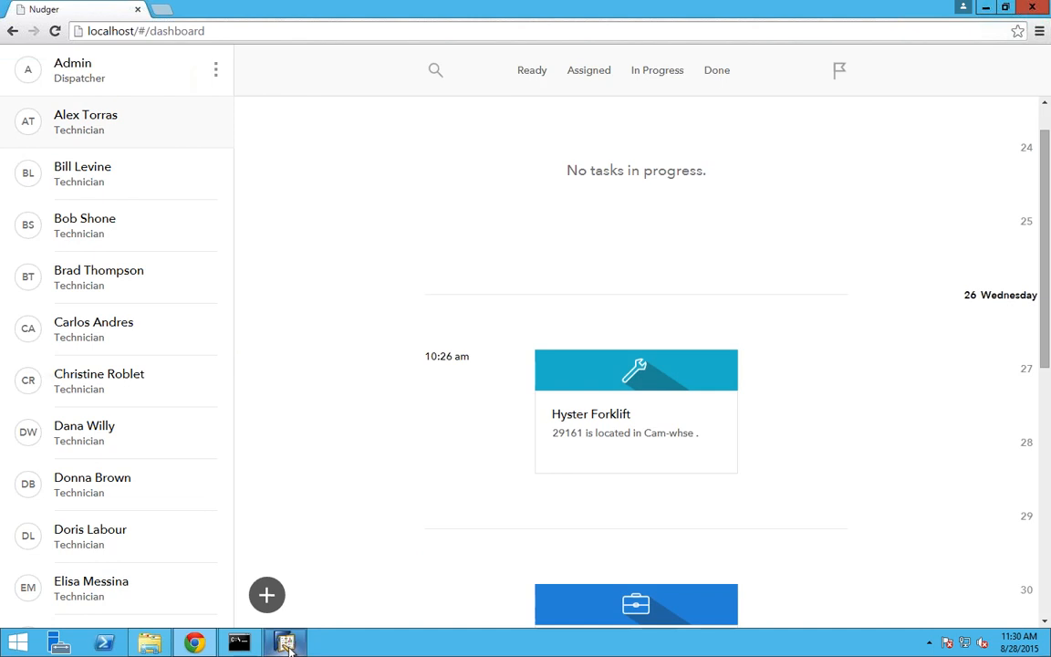
# Switch to SAP Business One, refresh Hyster Forklift work order 29161, show its general data and set its status to Closed.
pyautogui.click(285, 644)
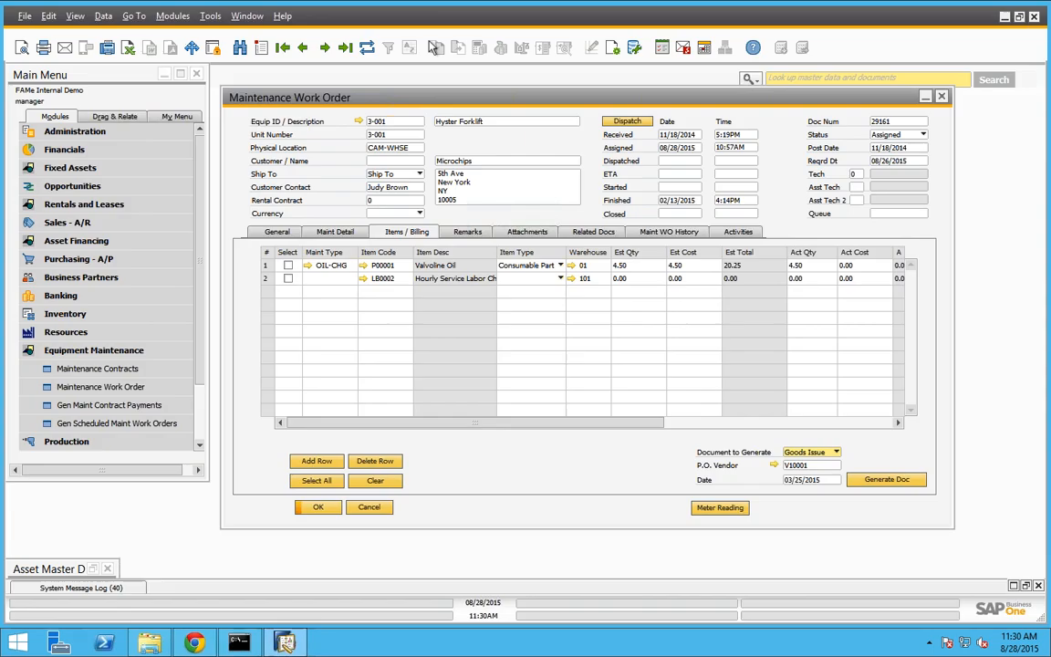
pyautogui.click(366, 48)
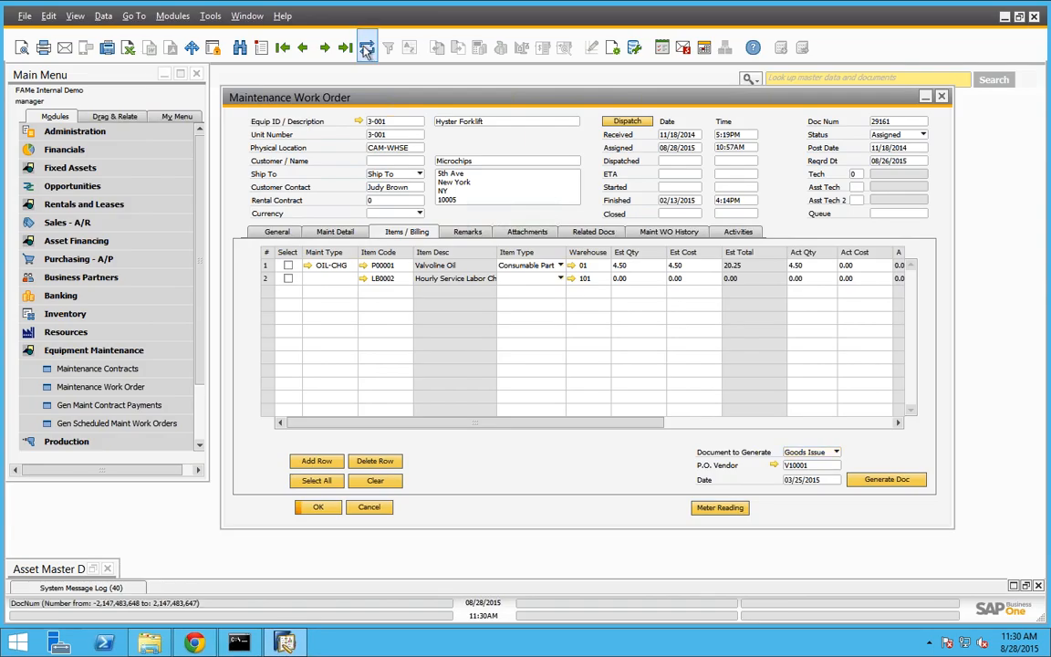
pyautogui.click(275, 233)
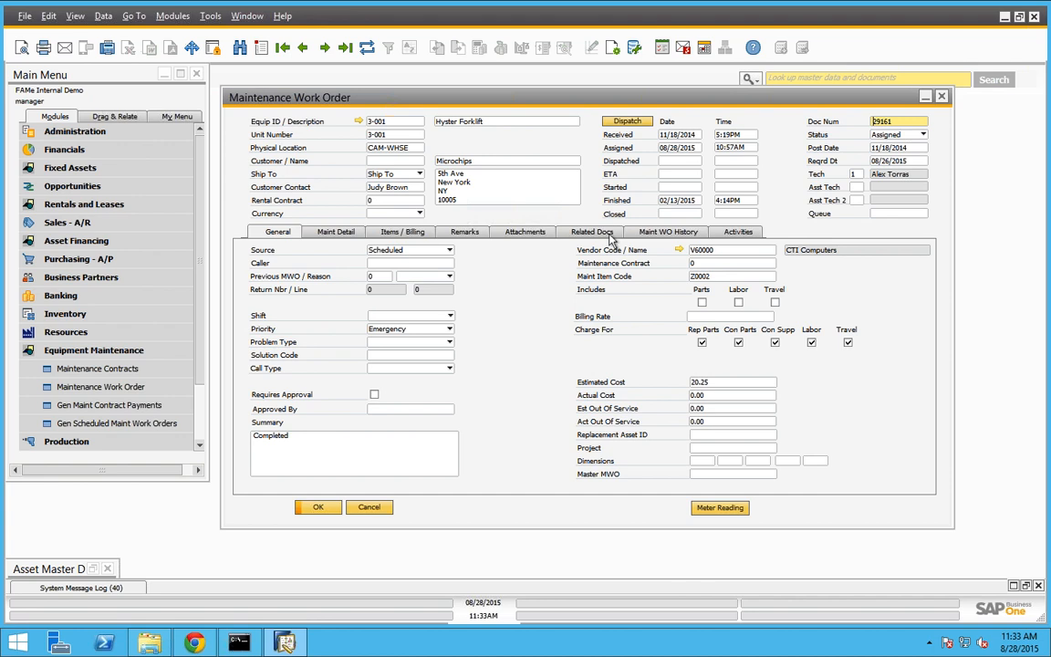
pyautogui.click(903, 136)
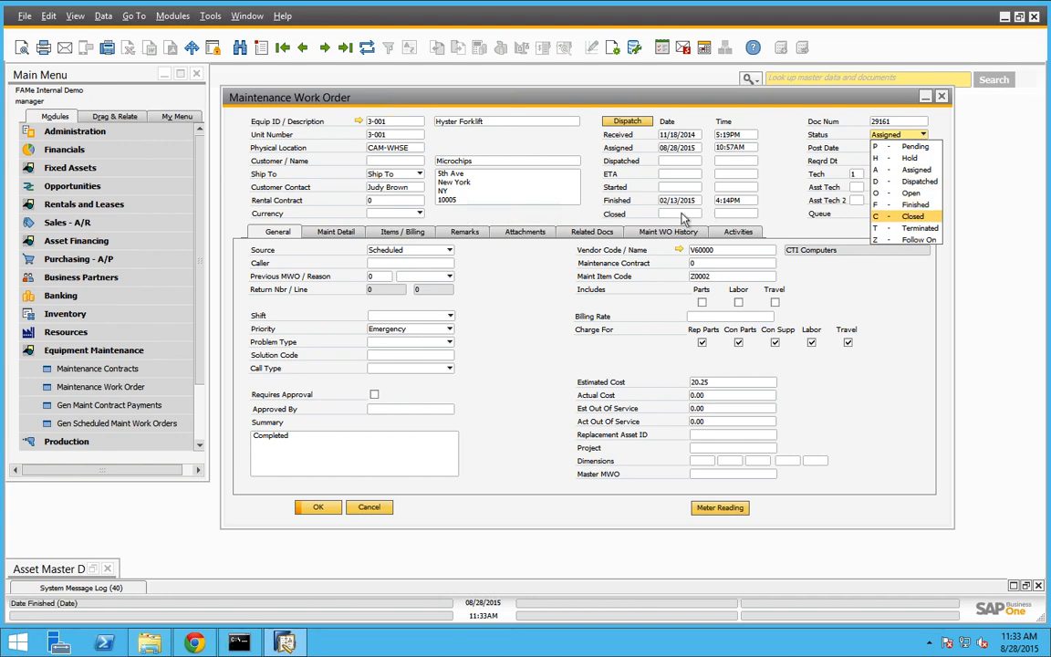
pyautogui.click(885, 219)
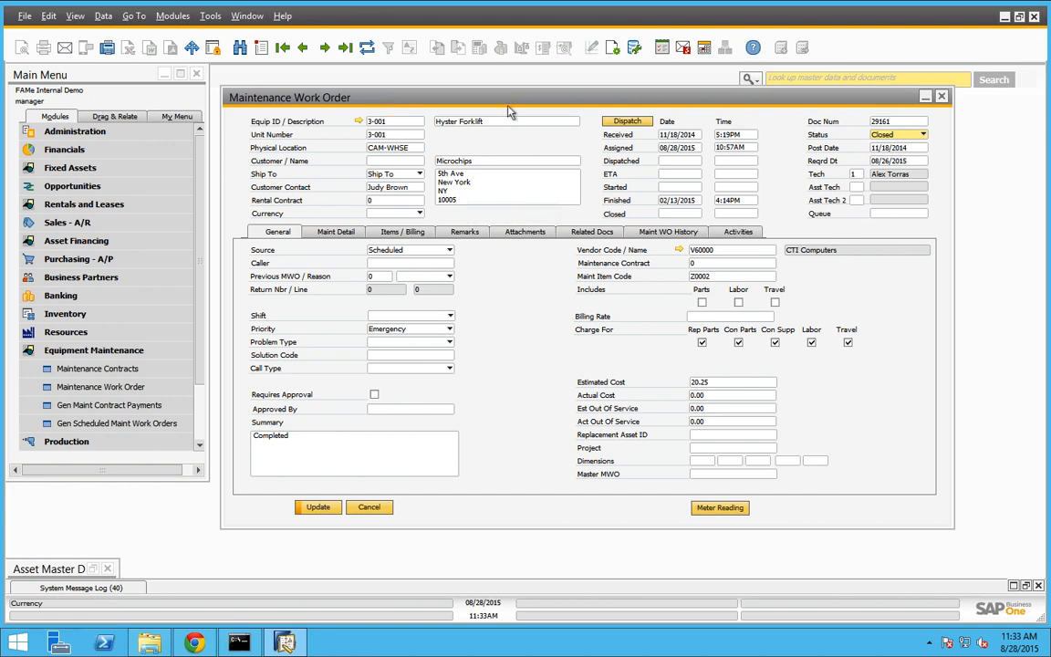
# Open the Query Manager and browse the maintenance queries in the Equip Maintenance category.
pyautogui.click(634, 48)
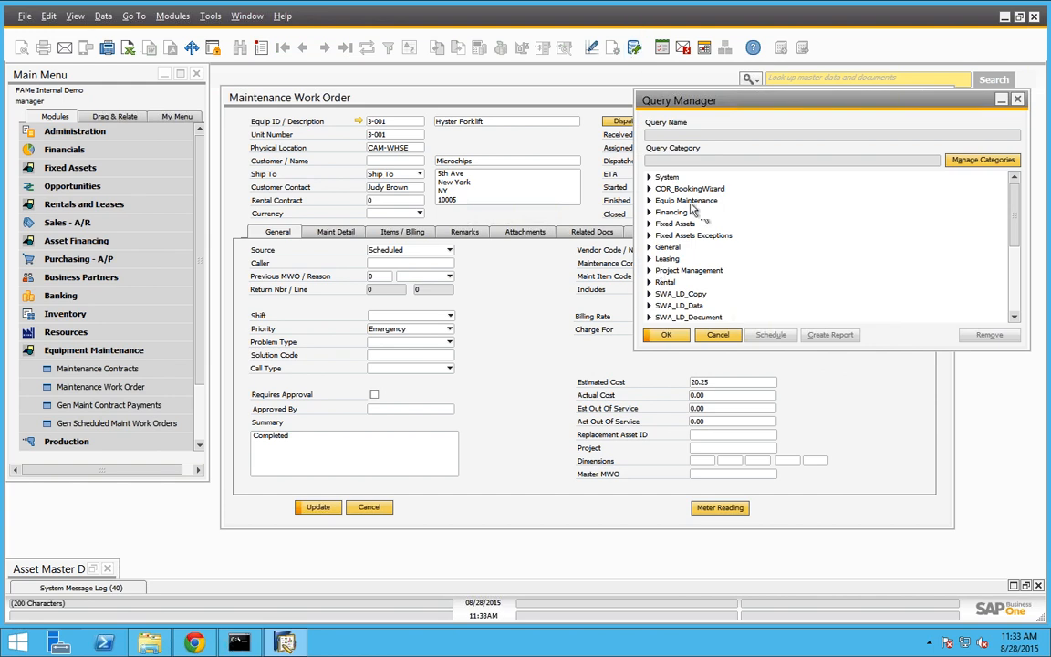
pyautogui.doubleClick(675, 201)
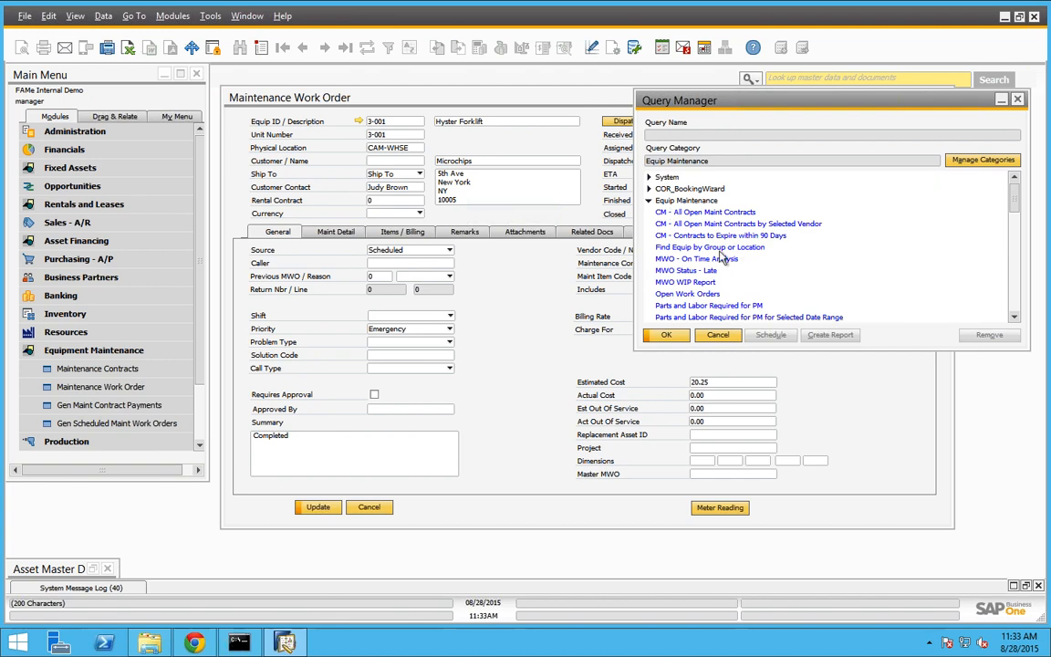
pyautogui.scroll(-1, 744, 276)
pyautogui.scroll(-2, 743, 276)
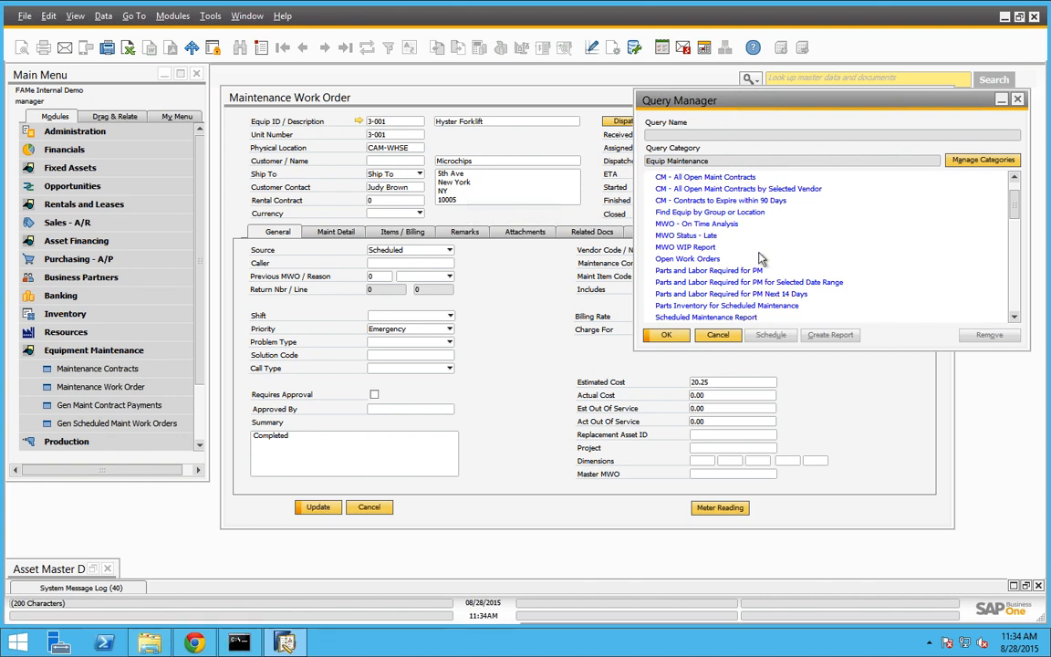
pyautogui.scroll(-2, 743, 262)
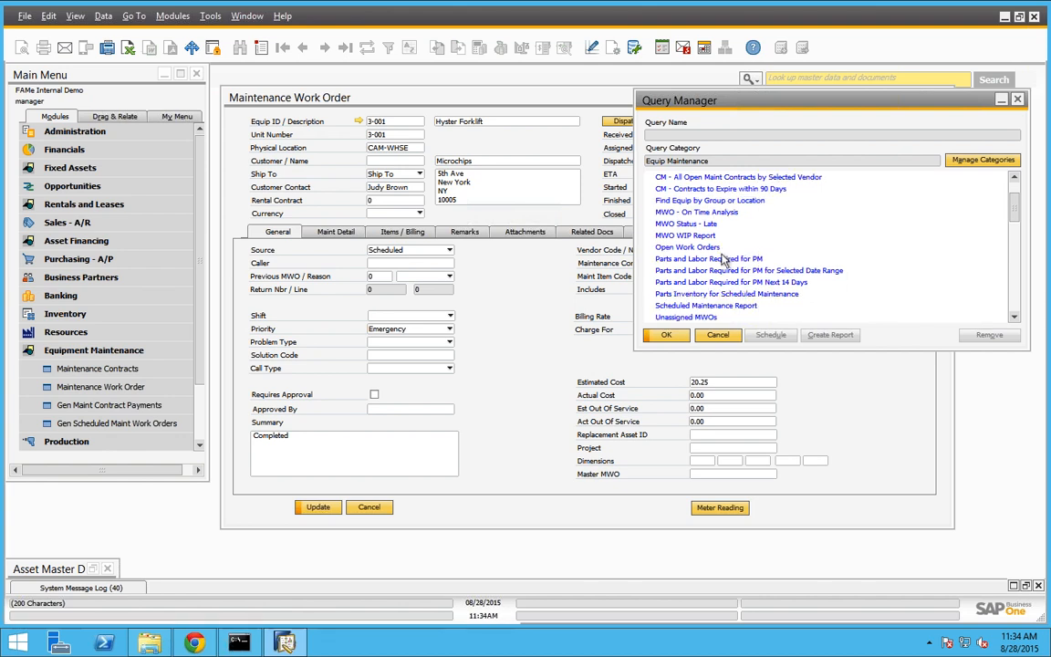
# Run the Unassigned MWOs and MWO Status - Late queries one after the other, closing each result.
pyautogui.click(712, 307)
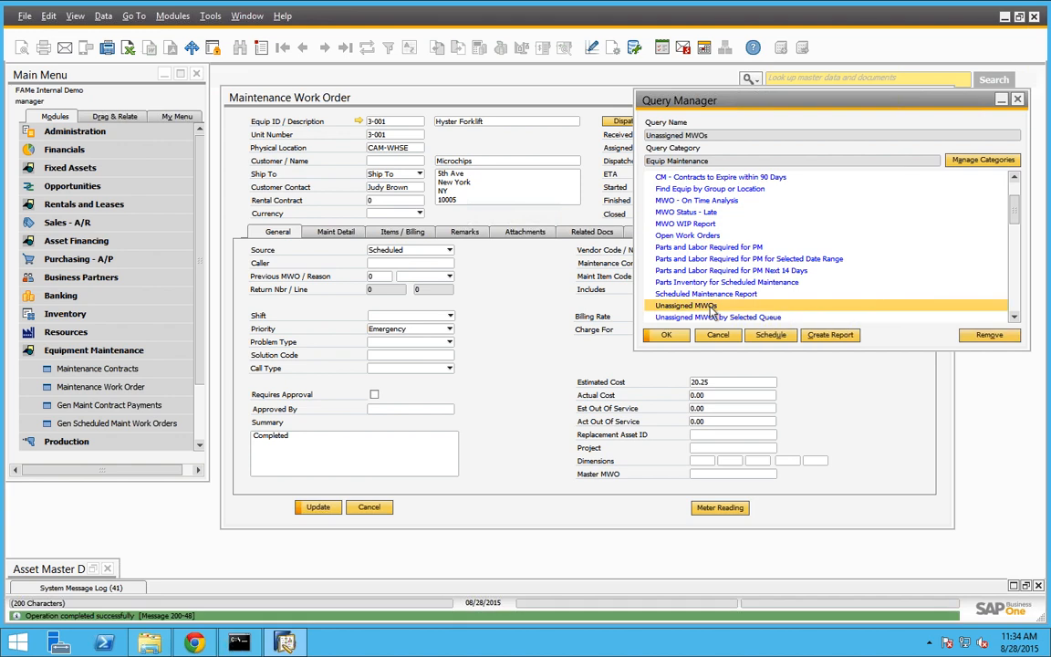
pyautogui.doubleClick(710, 309)
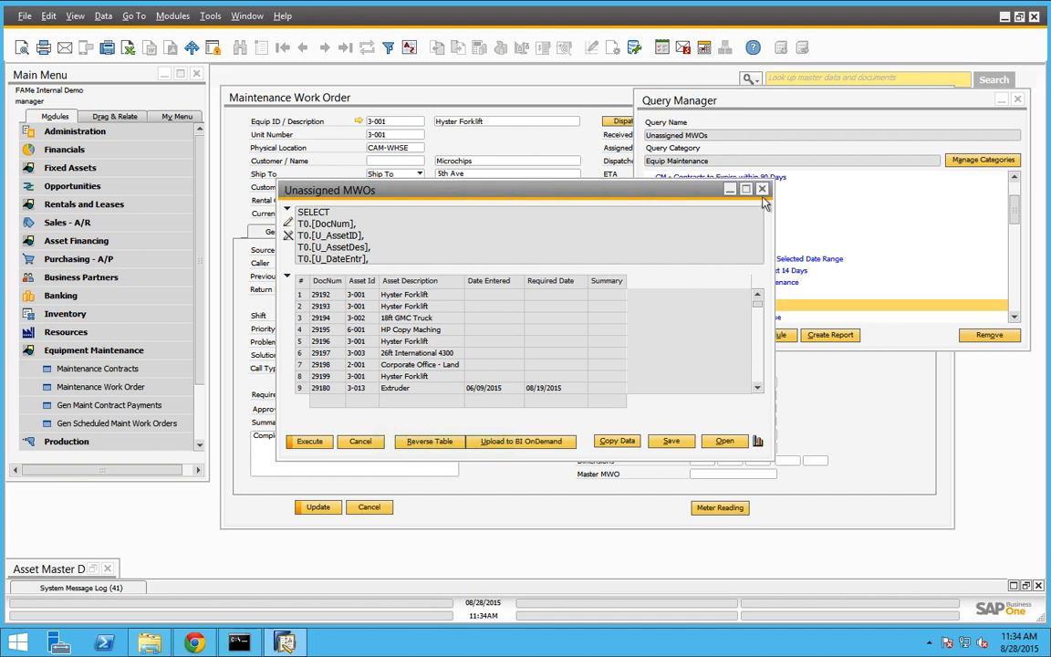
pyautogui.press('Escape')
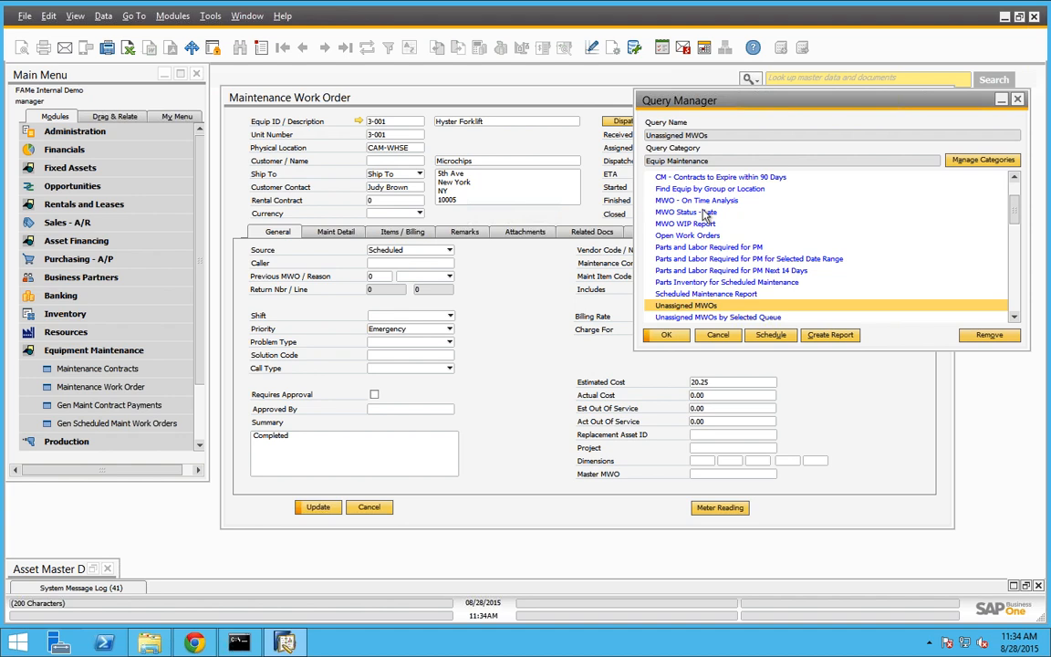
pyautogui.doubleClick(705, 212)
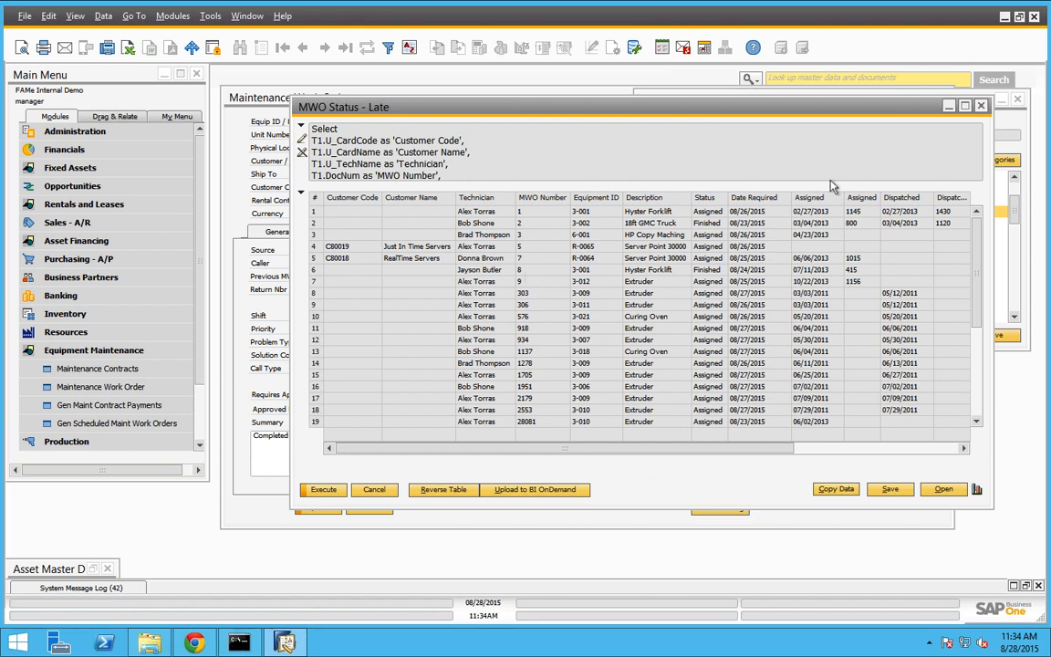
pyautogui.click(983, 108)
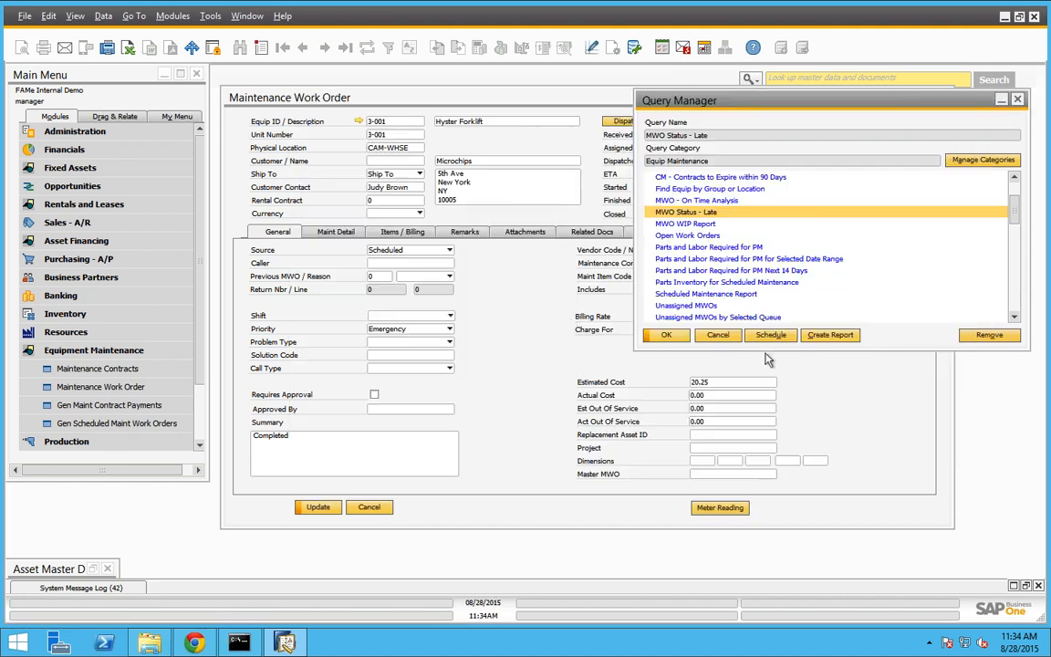